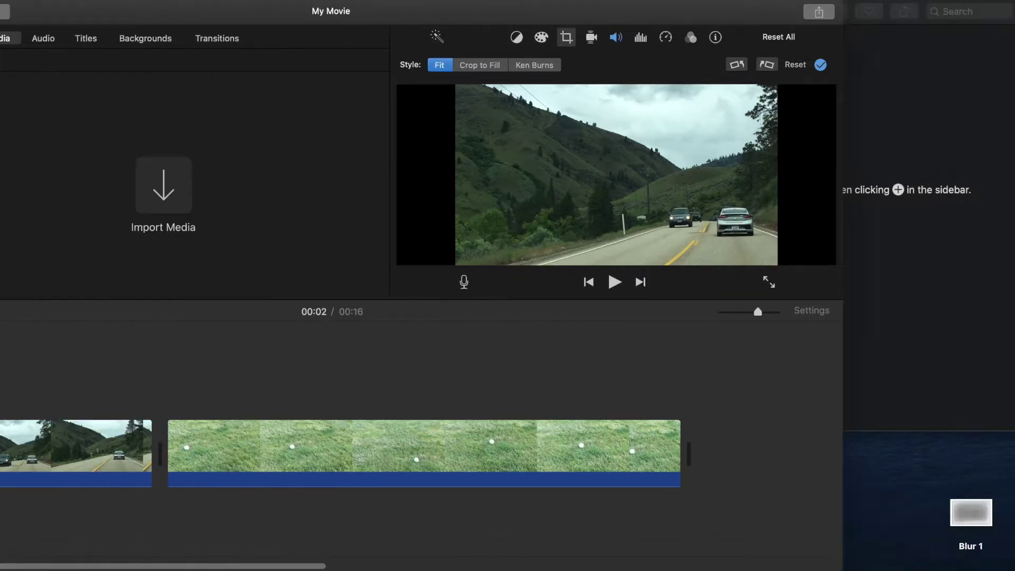
{"action": "left_click_drag", "start_coordinate": [969, 517], "coordinate": [296, 409]}
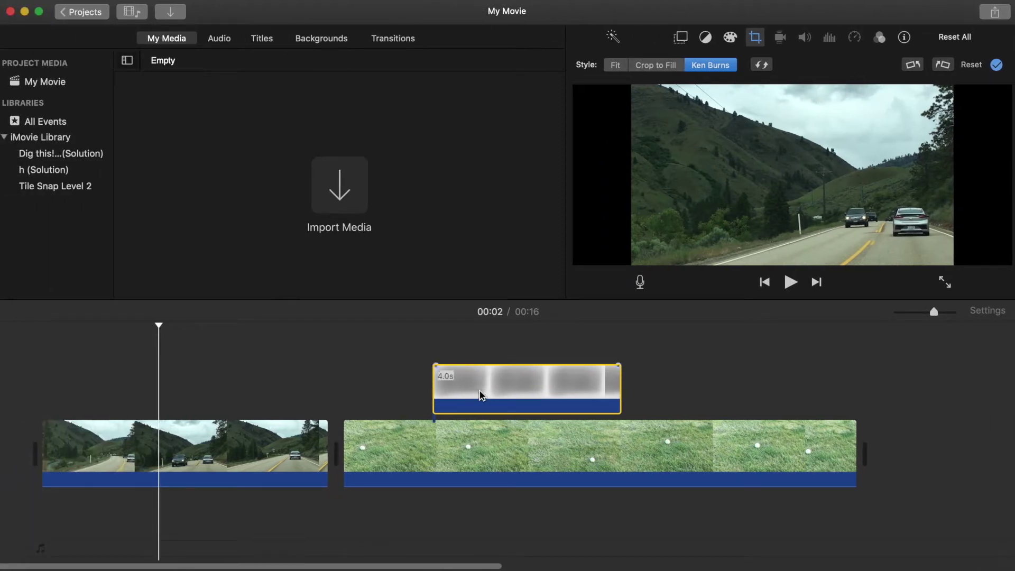
{"action": "left_click_drag", "start_coordinate": [487, 392], "coordinate": [161, 377]}
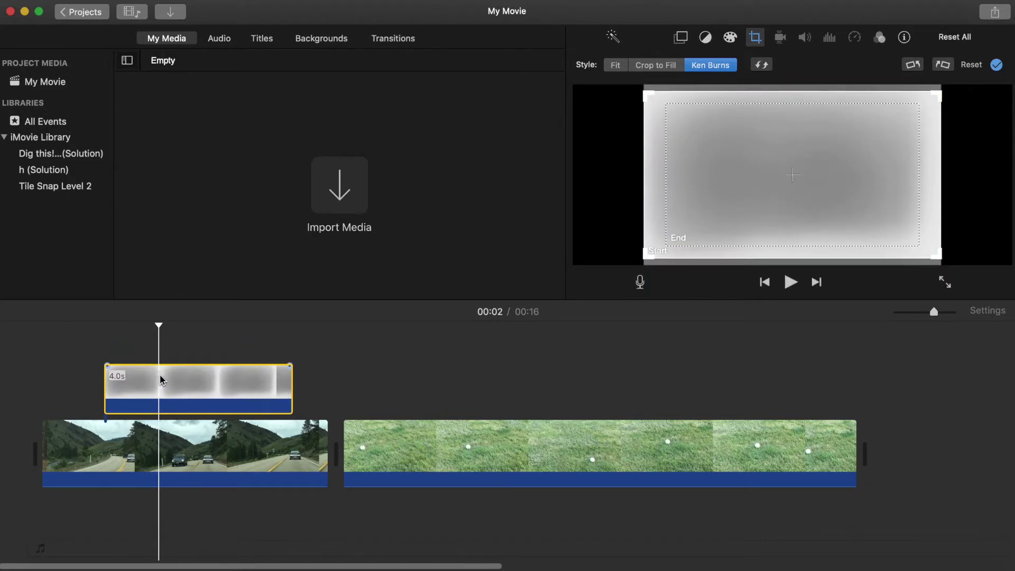
{"action": "key", "text": "Delete"}
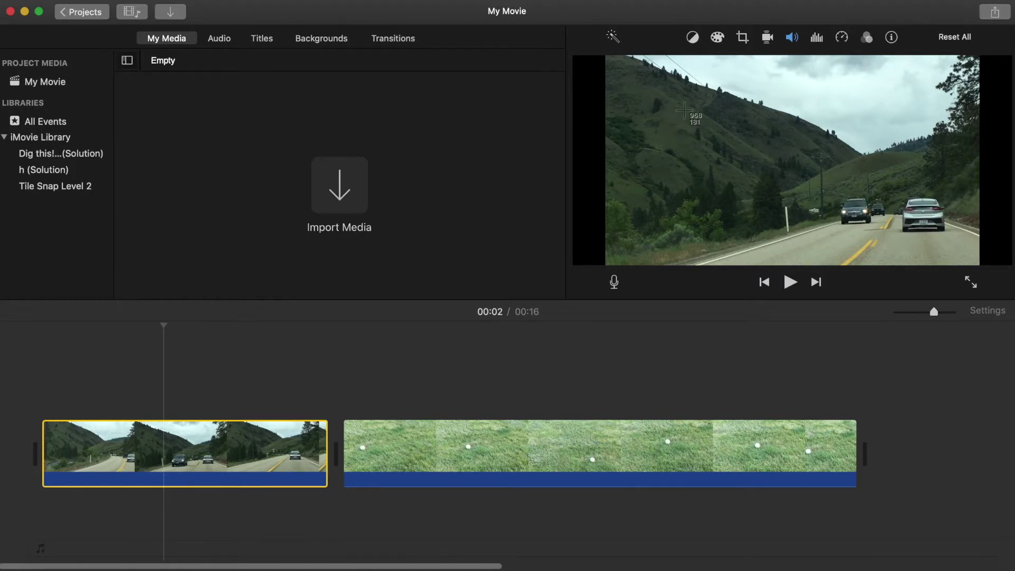
- Capture a screenshot of the dark green hillside in the preview and add it from the desktop to the timeline as an overlay
{"action": "left_click_drag", "start_coordinate": [652, 129], "coordinate": [719, 168]}
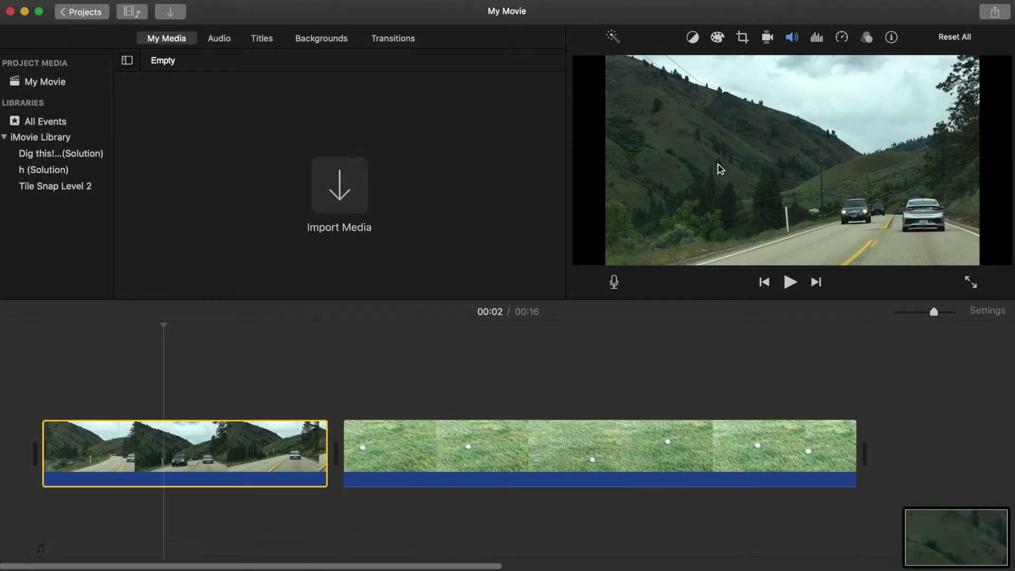
{"action": "left_click_drag", "start_coordinate": [874, 12], "coordinate": [712, 1]}
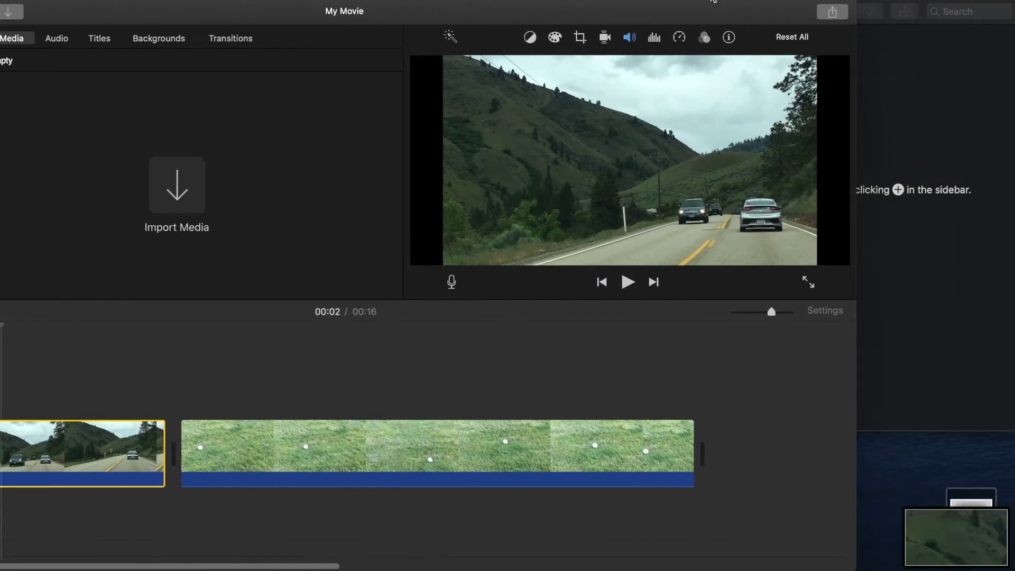
{"action": "left_click_drag", "start_coordinate": [791, 21], "coordinate": [560, 0]}
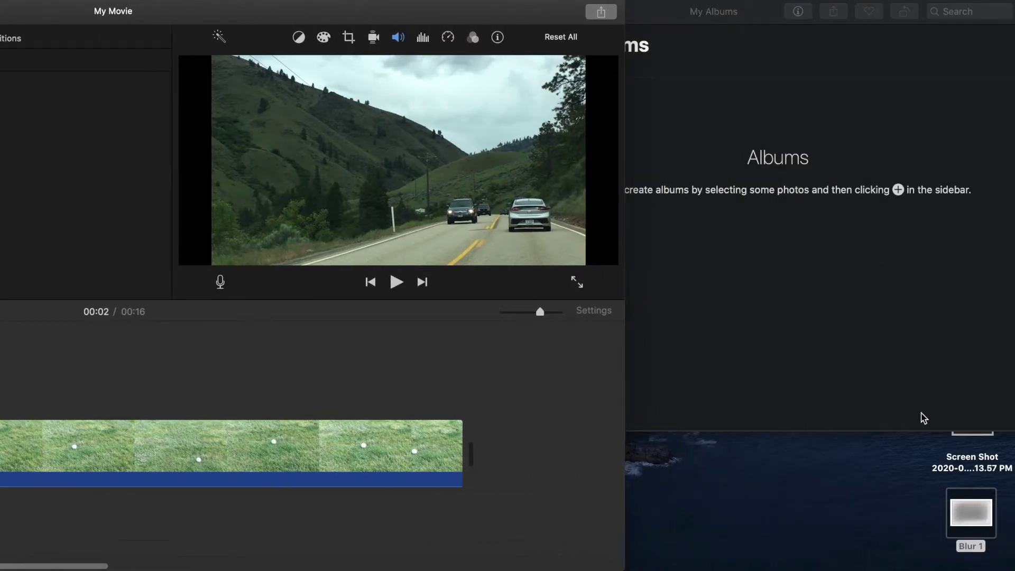
{"action": "left_click_drag", "start_coordinate": [953, 461], "coordinate": [169, 407]}
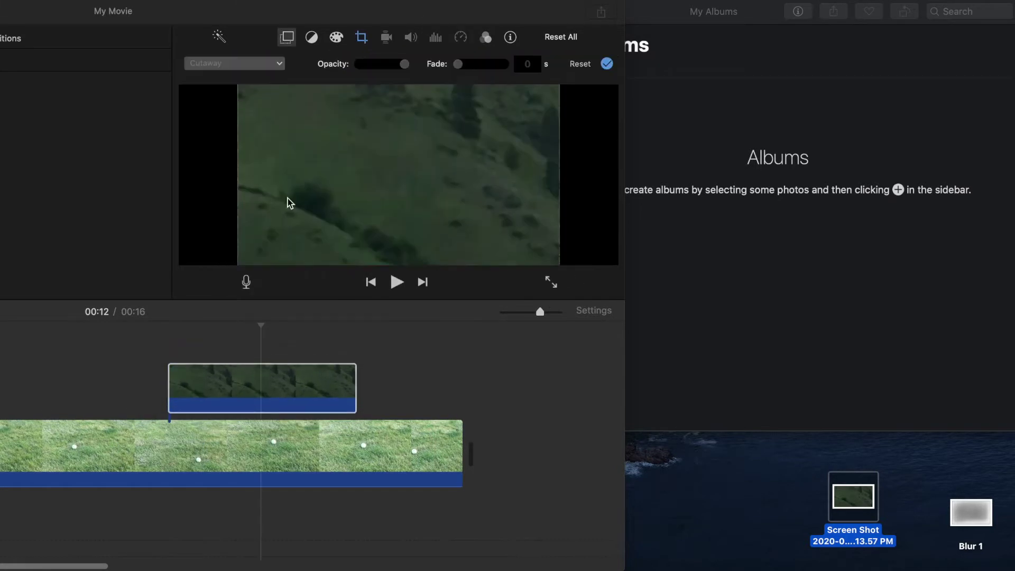
- Move the hillside overlay above the start of the driving clip and extend its duration to 6.0 s
{"action": "double_click", "coordinate": [422, 20]}
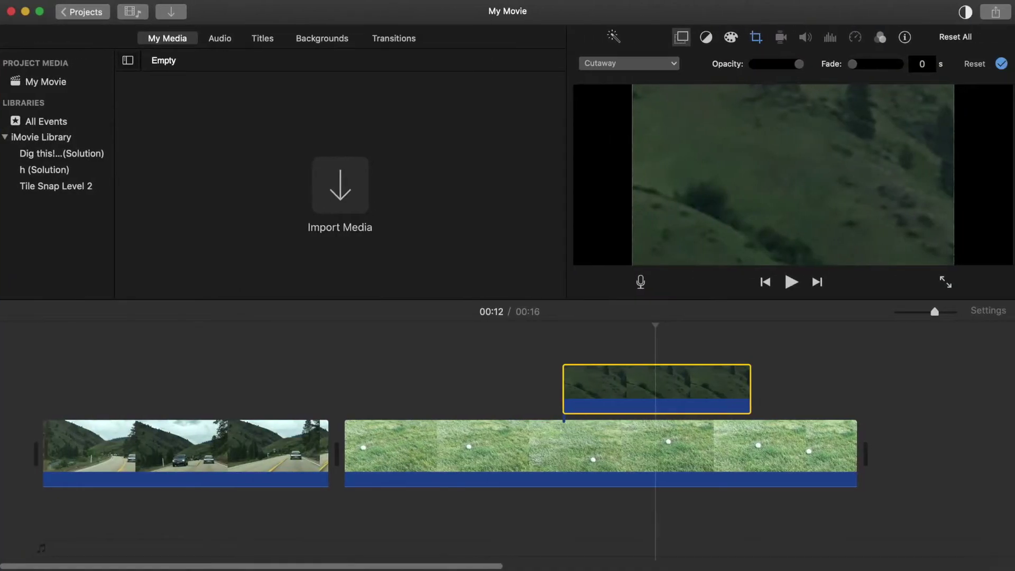
{"action": "left_click_drag", "start_coordinate": [599, 383], "coordinate": [74, 379]}
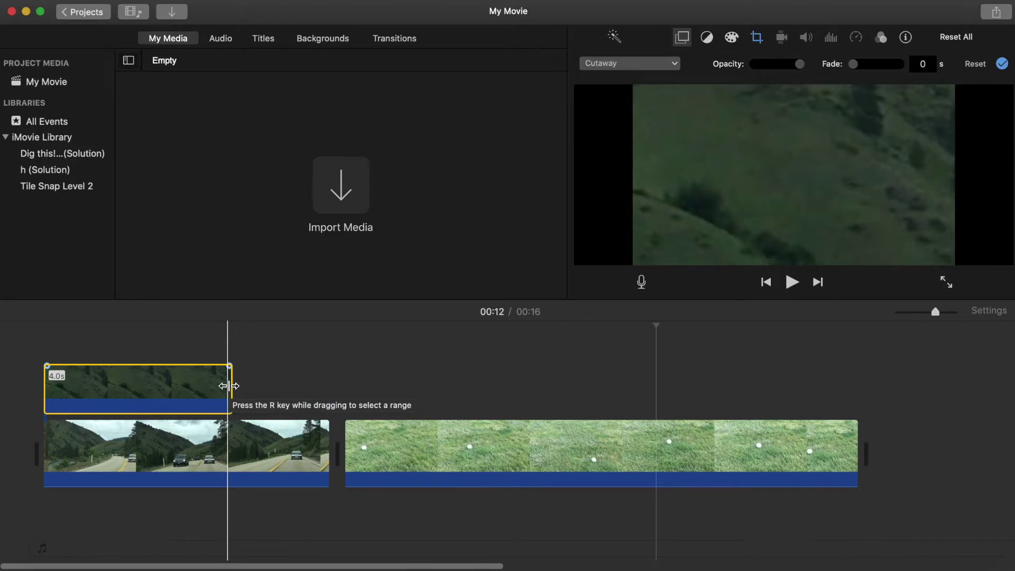
{"action": "left_click_drag", "start_coordinate": [230, 386], "coordinate": [326, 395]}
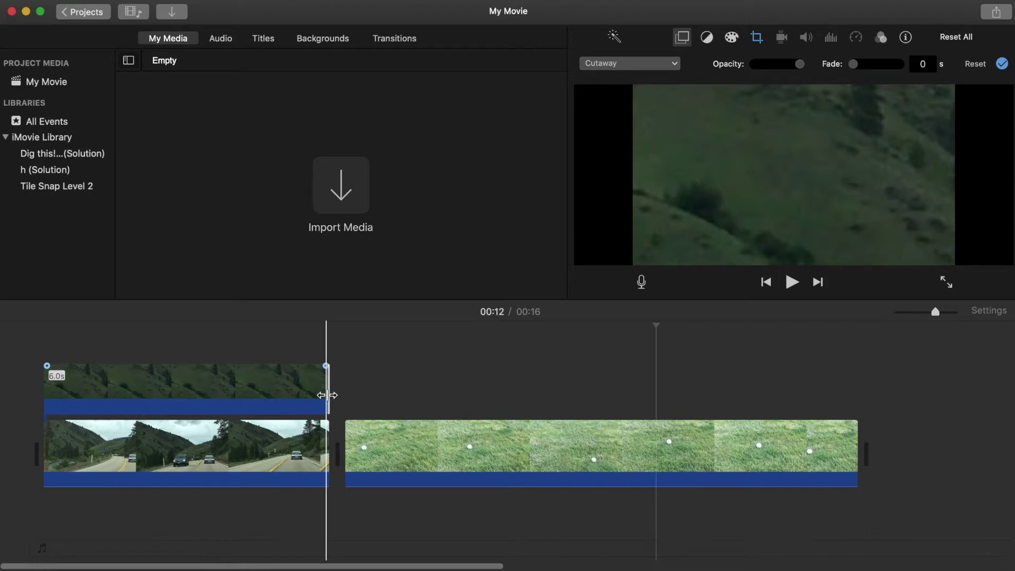
- Move the hillside overlay off the driving clip, and apply Crop to Fill to that clip with the frame tight around the silver car
{"action": "left_click_drag", "start_coordinate": [96, 399], "coordinate": [428, 370]}
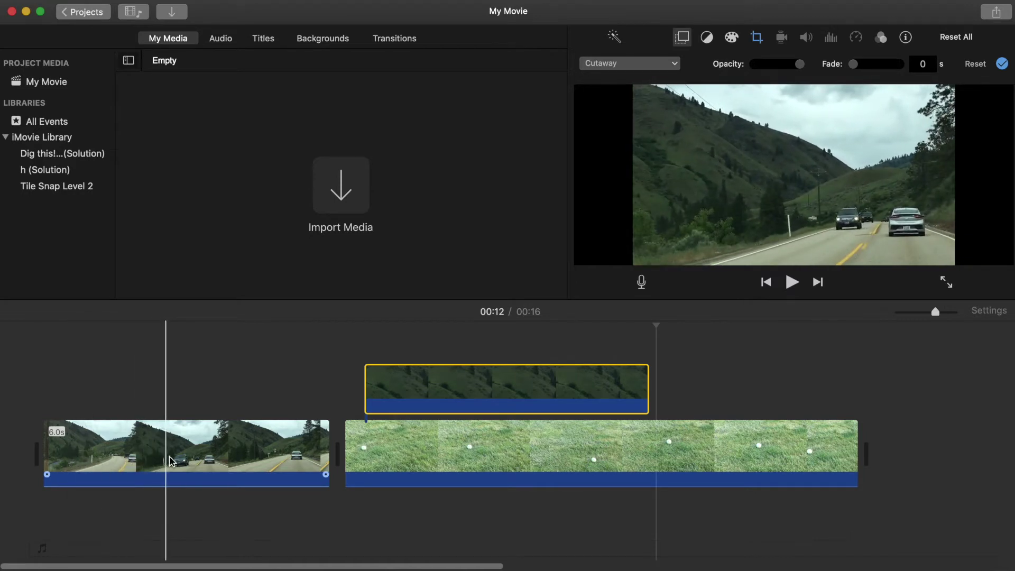
{"action": "left_click", "coordinate": [260, 458]}
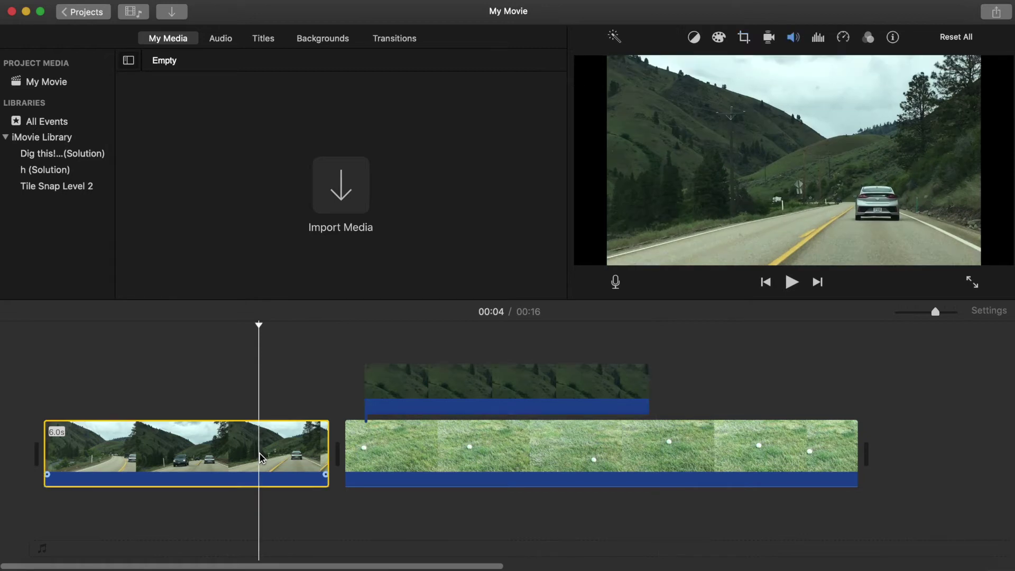
{"action": "left_click", "coordinate": [744, 38]}
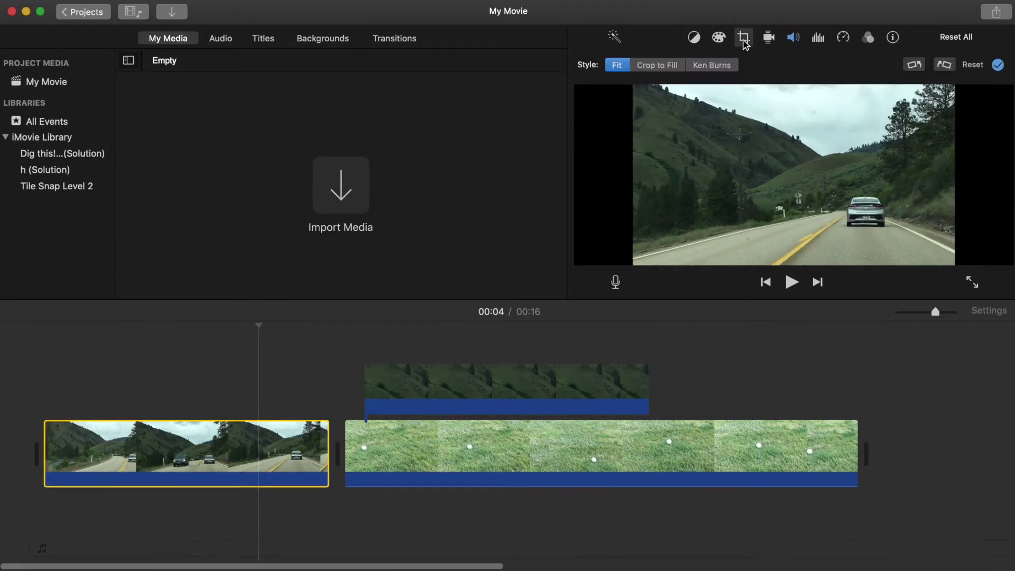
{"action": "left_click", "coordinate": [663, 70]}
{"action": "left_click", "coordinate": [638, 92]}
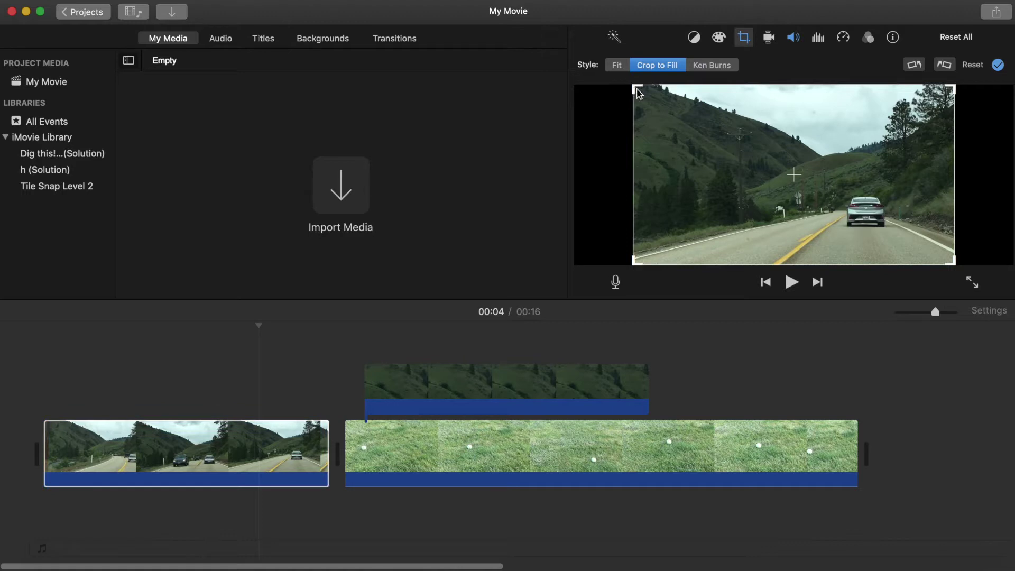
{"action": "left_click_drag", "start_coordinate": [636, 89], "coordinate": [808, 153]}
{"action": "left_click_drag", "start_coordinate": [893, 246], "coordinate": [888, 234]}
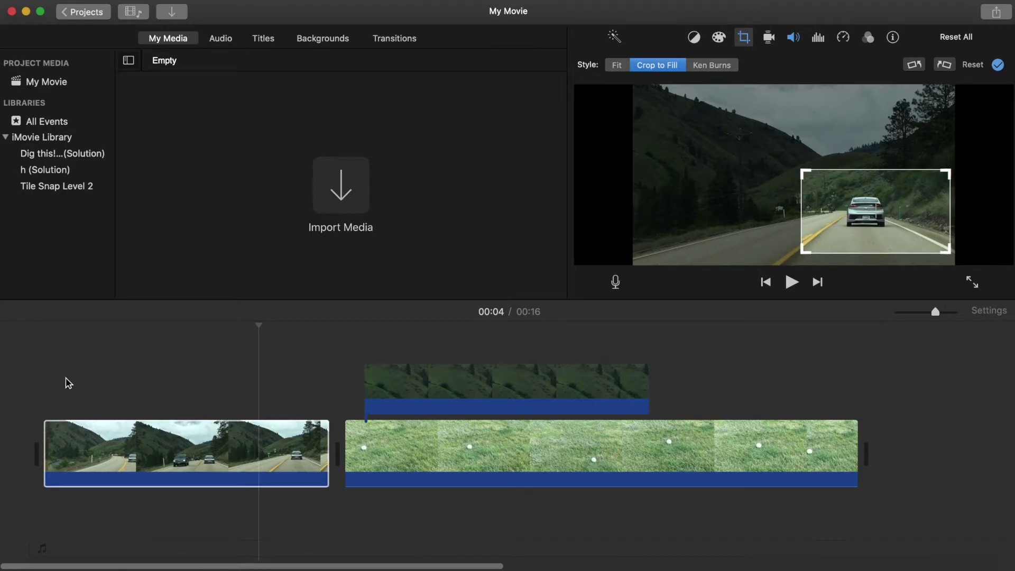
{"action": "left_click", "coordinate": [43, 370]}
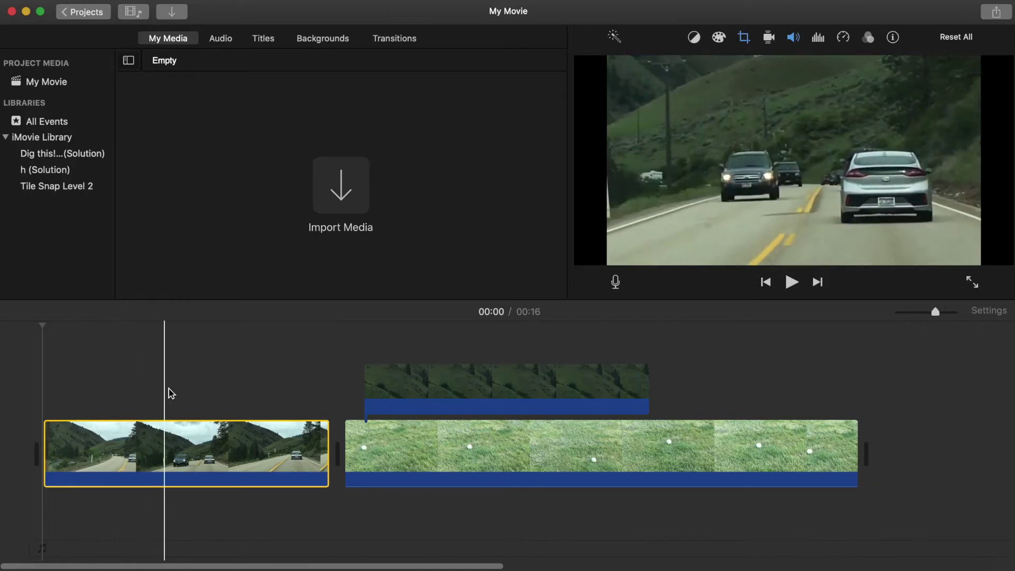
- Place the hillside overlay back over the driving clip and change its overlay mode to Picture in Picture
{"action": "left_click", "coordinate": [392, 390]}
{"action": "left_click_drag", "start_coordinate": [387, 376], "coordinate": [66, 376]}
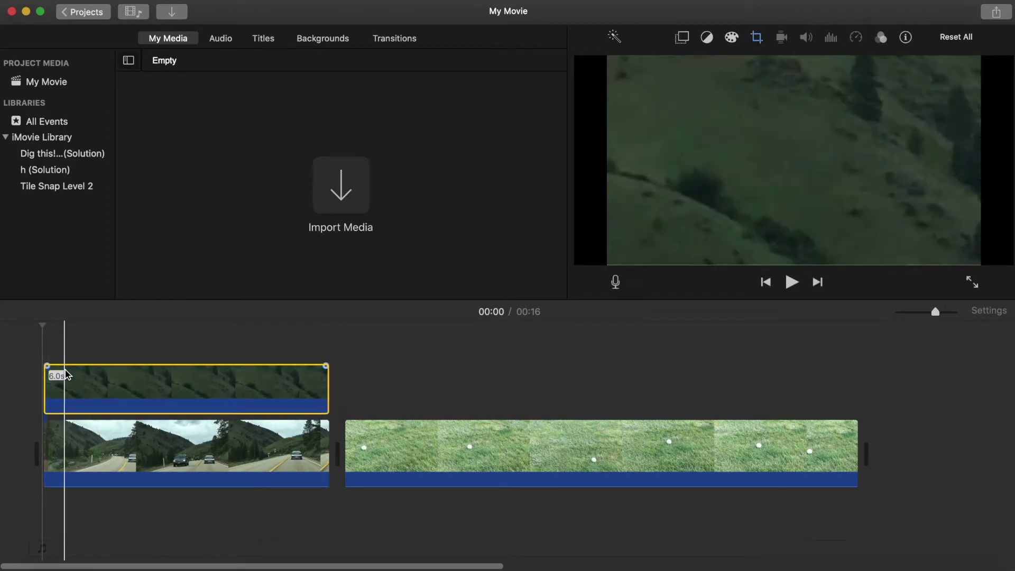
{"action": "left_click", "coordinate": [104, 396]}
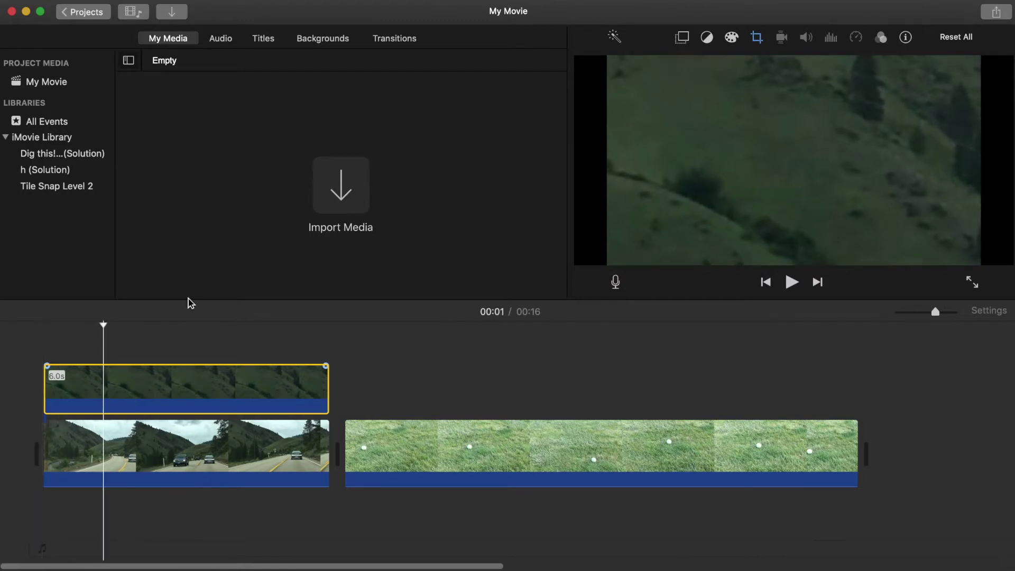
{"action": "left_click", "coordinate": [683, 40]}
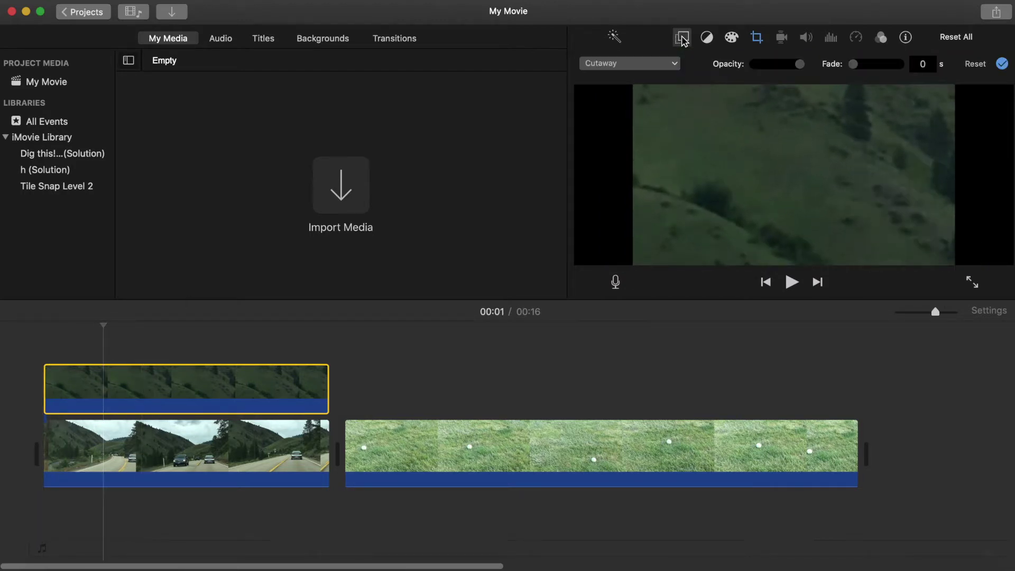
{"action": "left_click", "coordinate": [672, 63]}
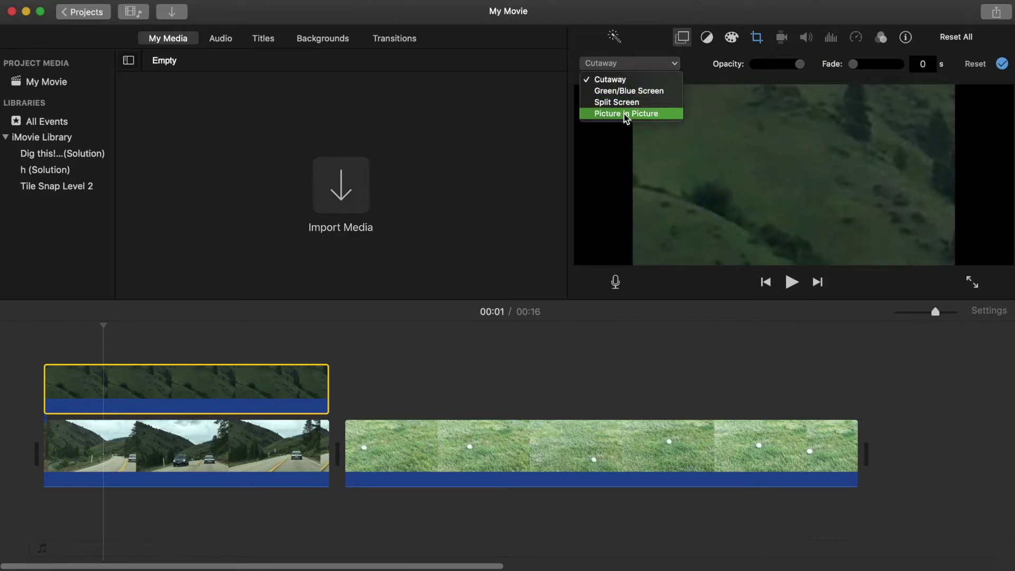
{"action": "left_click", "coordinate": [627, 116]}
- Reposition the hillside inset within the frame, ending in the lower-left corner of the picture
{"action": "left_click_drag", "start_coordinate": [876, 130], "coordinate": [800, 219]}
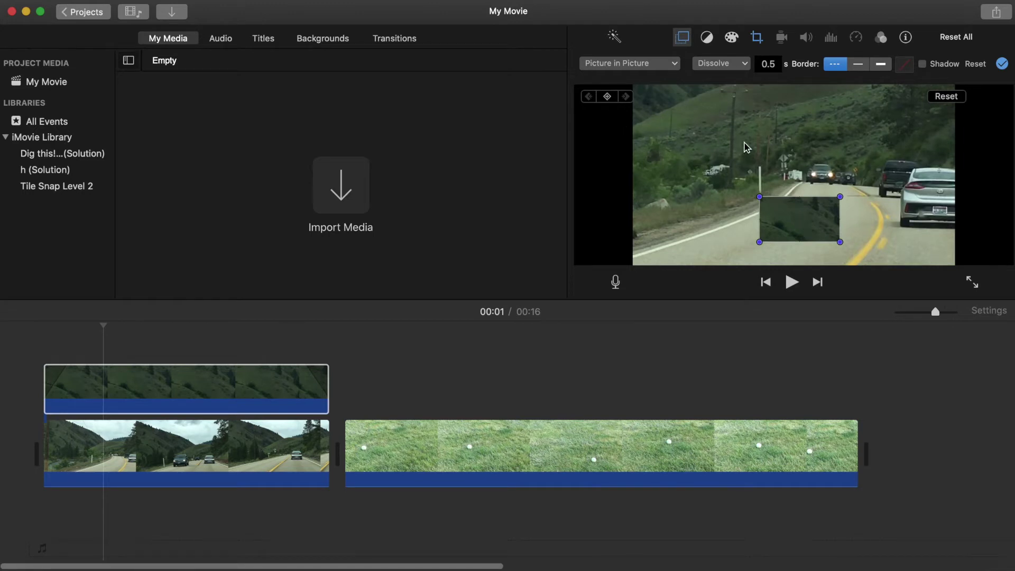
{"action": "left_click_drag", "start_coordinate": [797, 211], "coordinate": [814, 193]}
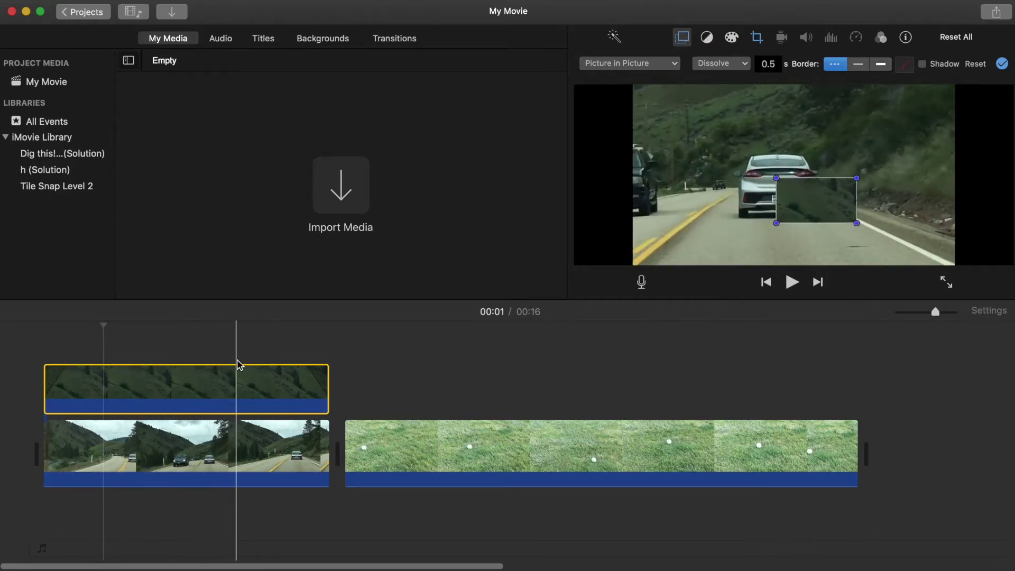
{"action": "left_click_drag", "start_coordinate": [802, 207], "coordinate": [663, 250]}
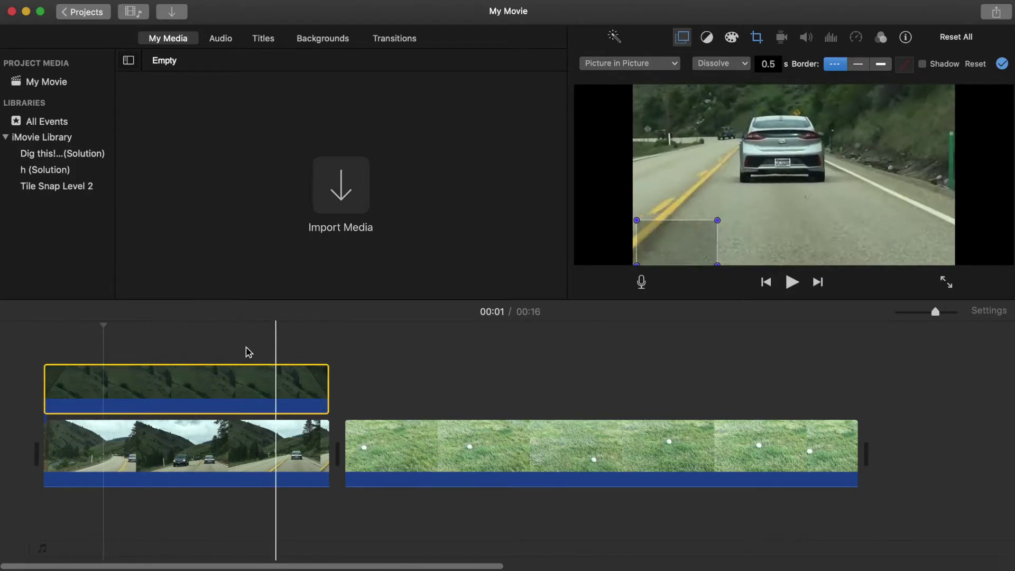
- Add a position keyframe to the hillside inset at 00:01 and shorten its Dissolve to 0 s
{"action": "mouse_move", "coordinate": [681, 238]}
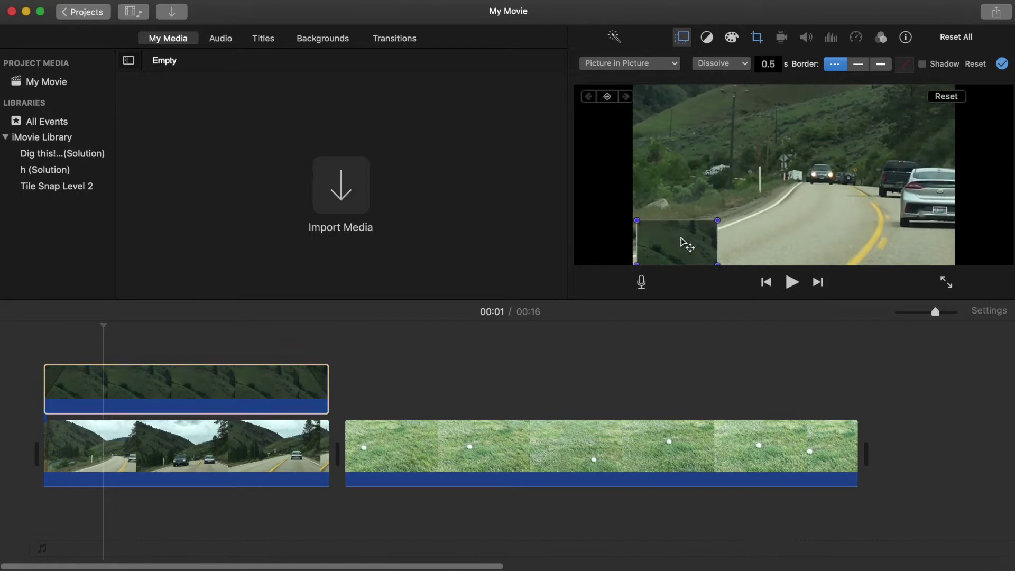
{"action": "left_click", "coordinate": [607, 97]}
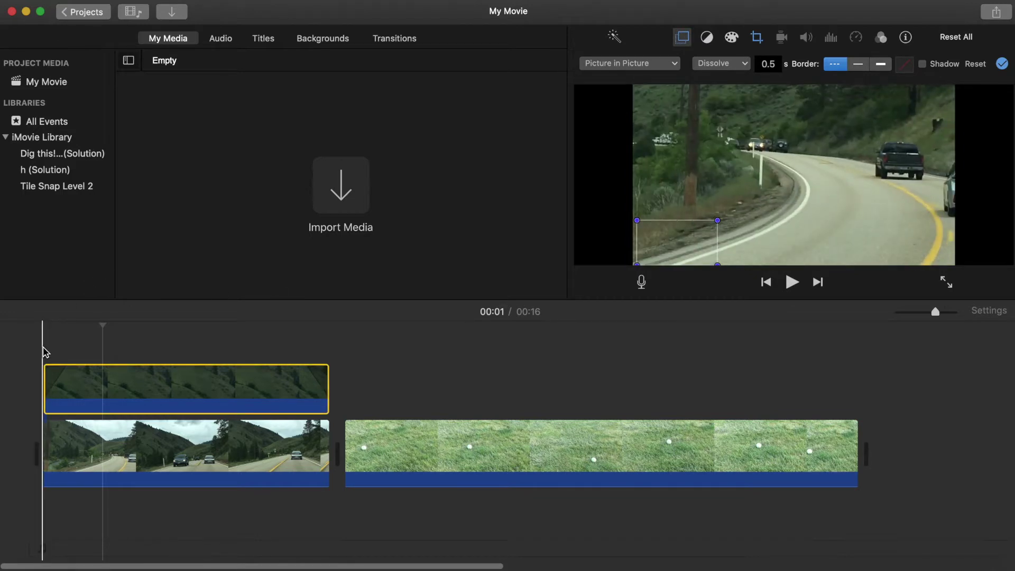
{"action": "mouse_move", "coordinate": [62, 365]}
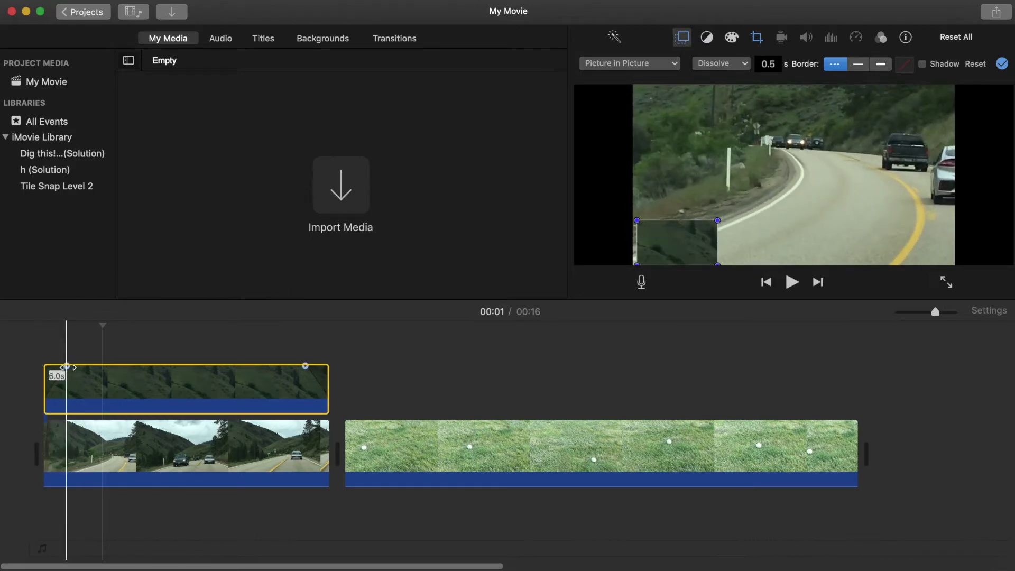
{"action": "left_click_drag", "start_coordinate": [66, 366], "coordinate": [48, 366]}
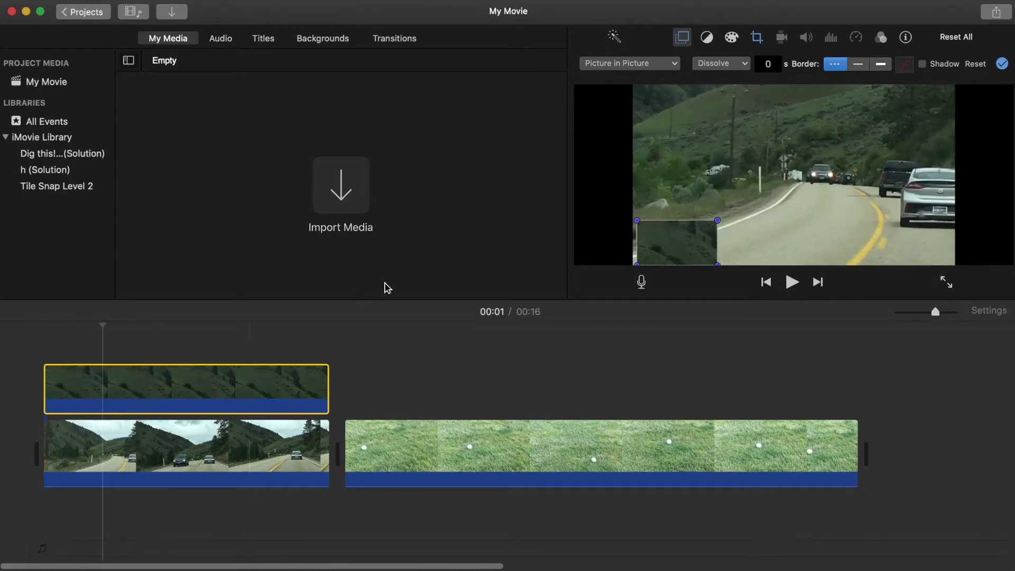
- Move the hillside inset to the middle of the frame at 00:02 and preview its motion across the driving clip
{"action": "left_click", "coordinate": [182, 395]}
{"action": "left_click_drag", "start_coordinate": [677, 242], "coordinate": [789, 174]}
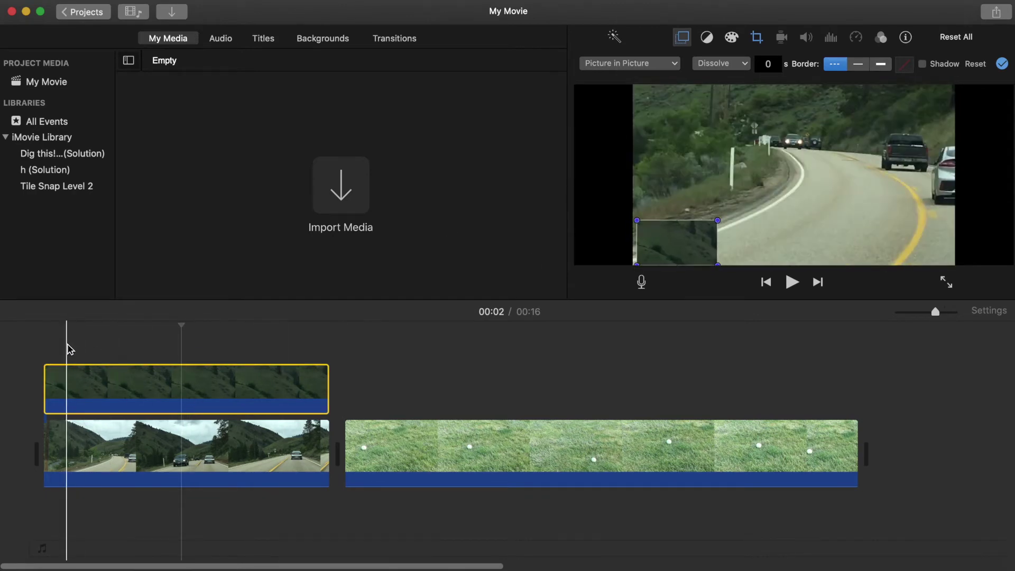
{"action": "left_click", "coordinate": [158, 355]}
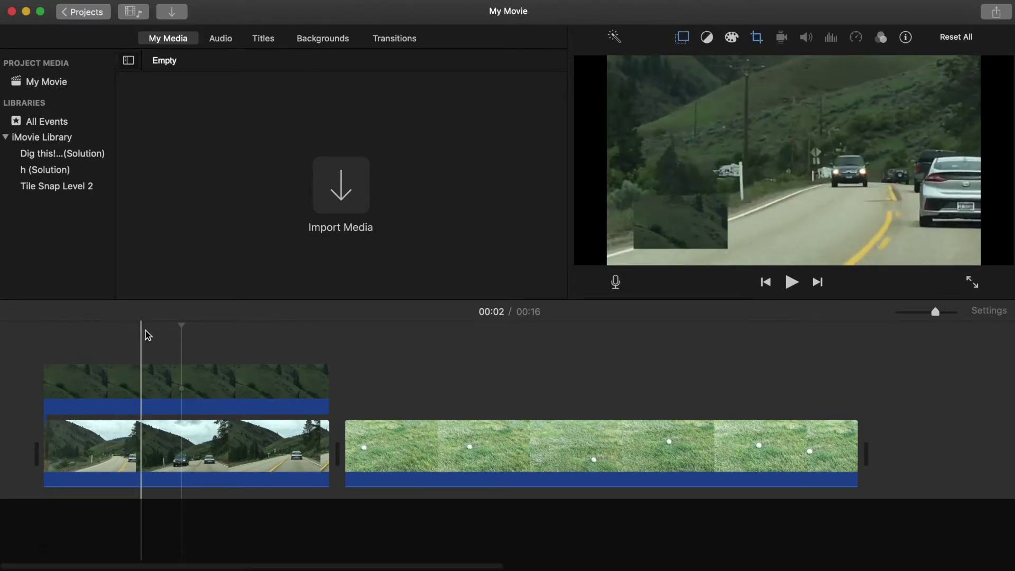
{"action": "left_click", "coordinate": [74, 336]}
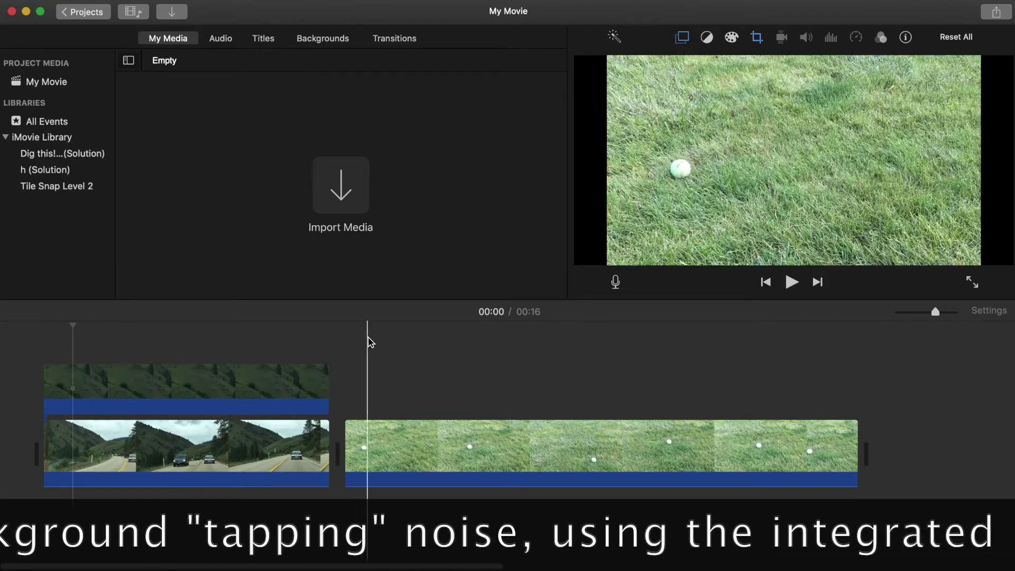
- Reopen the hillside overlay's Picture in Picture settings at 00:03, shift the inset onto the car and enlarge it to cover the car
{"action": "left_click", "coordinate": [286, 384]}
{"action": "left_click", "coordinate": [757, 163]}
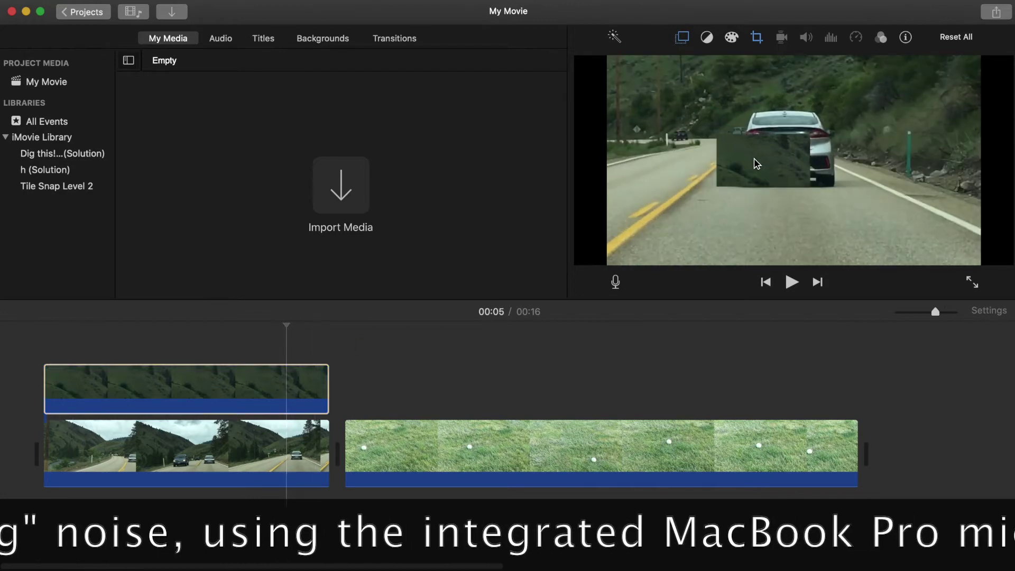
{"action": "left_click", "coordinate": [225, 389]}
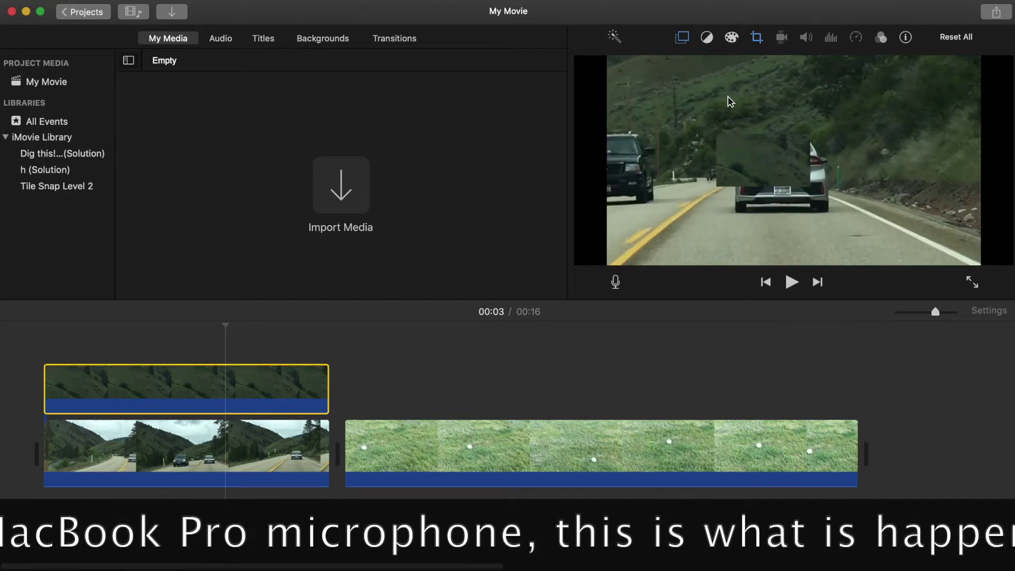
{"action": "left_click", "coordinate": [678, 33]}
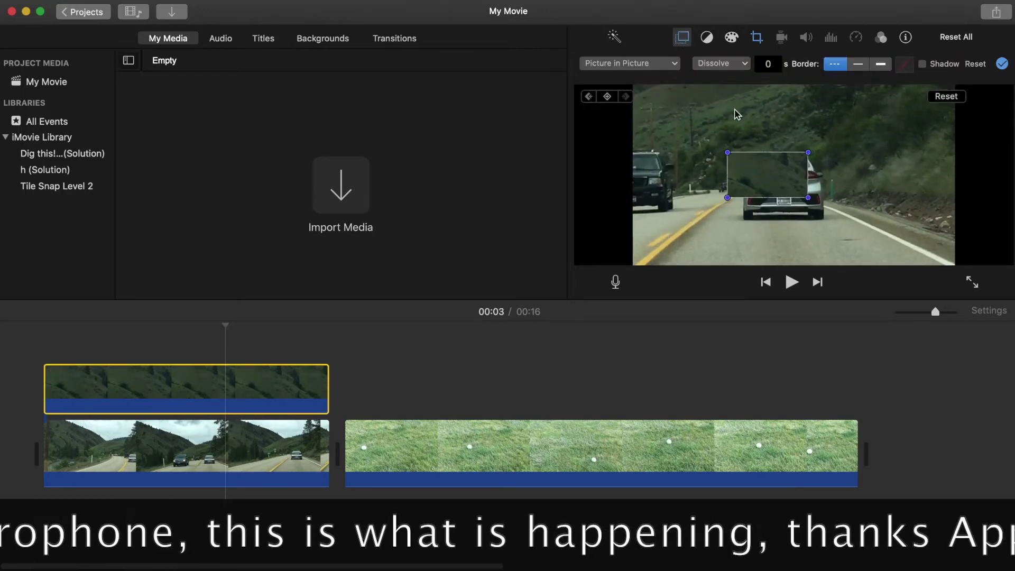
{"action": "left_click_drag", "start_coordinate": [757, 165], "coordinate": [763, 165]}
{"action": "mouse_move", "coordinate": [811, 195]}
{"action": "left_mouse_down"}
{"action": "mouse_move", "coordinate": [842, 224]}
{"action": "mouse_move", "coordinate": [816, 212]}
{"action": "left_mouse_up"}
- Move the enlarged hillside inset upward to follow the car at 00:04 and 00:05
{"action": "left_click", "coordinate": [257, 390]}
{"action": "left_click_drag", "start_coordinate": [770, 190], "coordinate": [766, 178]}
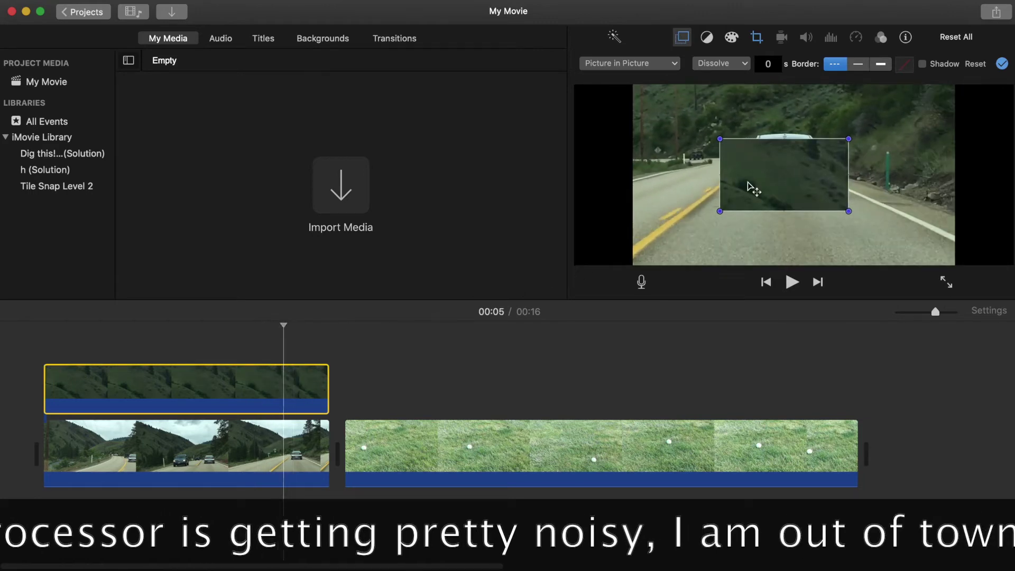
{"action": "left_click_drag", "start_coordinate": [798, 173], "coordinate": [795, 164]}
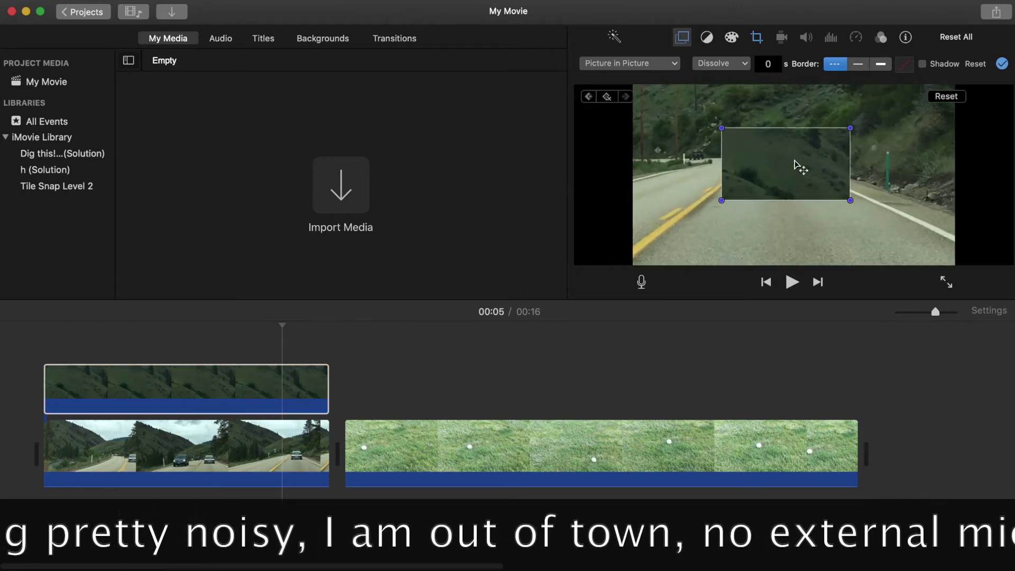
- Nudge the hillside inset upward at two further points late in 00:05 to keep covering the car
{"action": "left_click", "coordinate": [305, 400]}
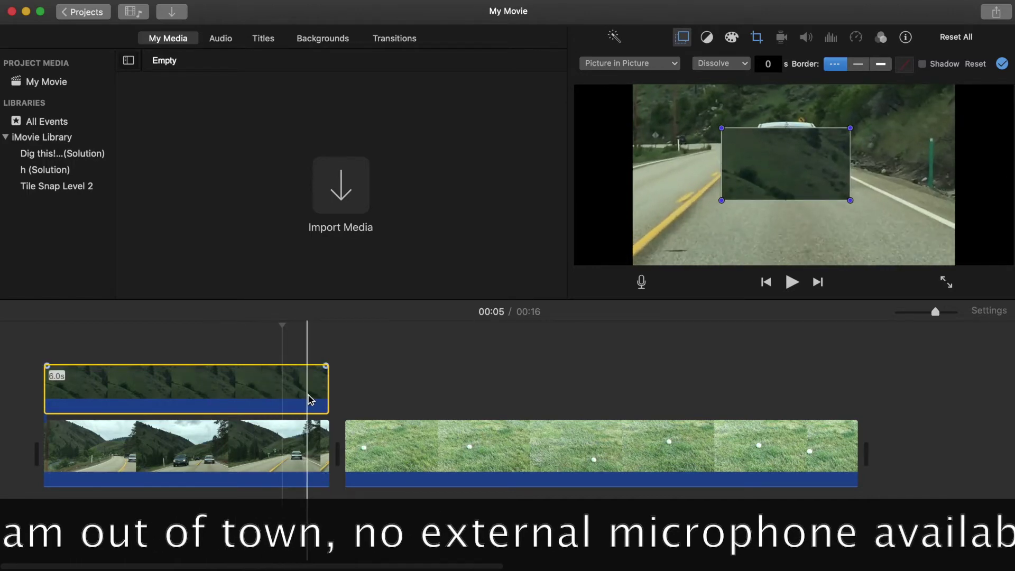
{"action": "left_click_drag", "start_coordinate": [772, 163], "coordinate": [772, 153]}
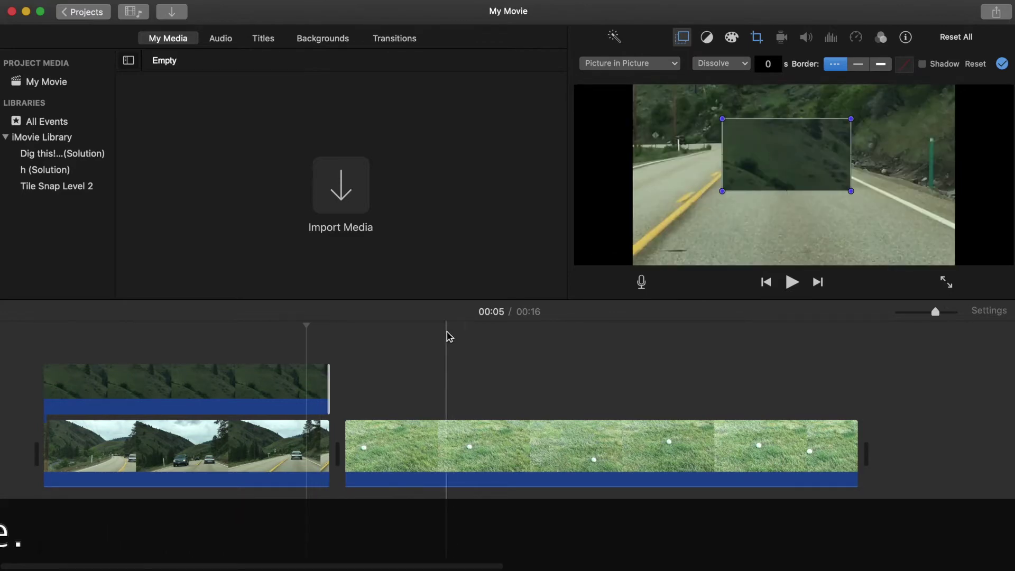
{"action": "left_click", "coordinate": [319, 388]}
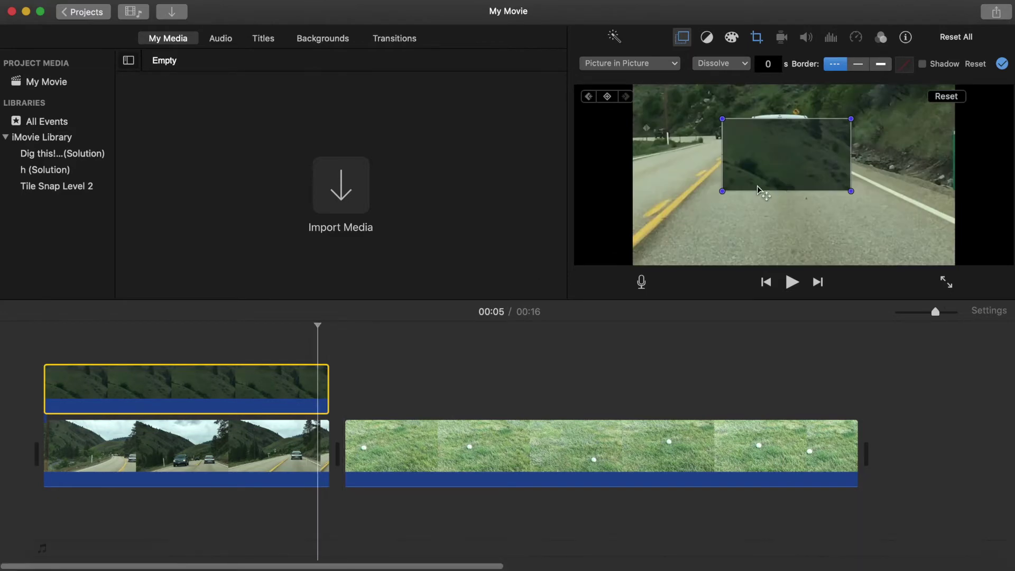
{"action": "left_click_drag", "start_coordinate": [778, 170], "coordinate": [778, 163]}
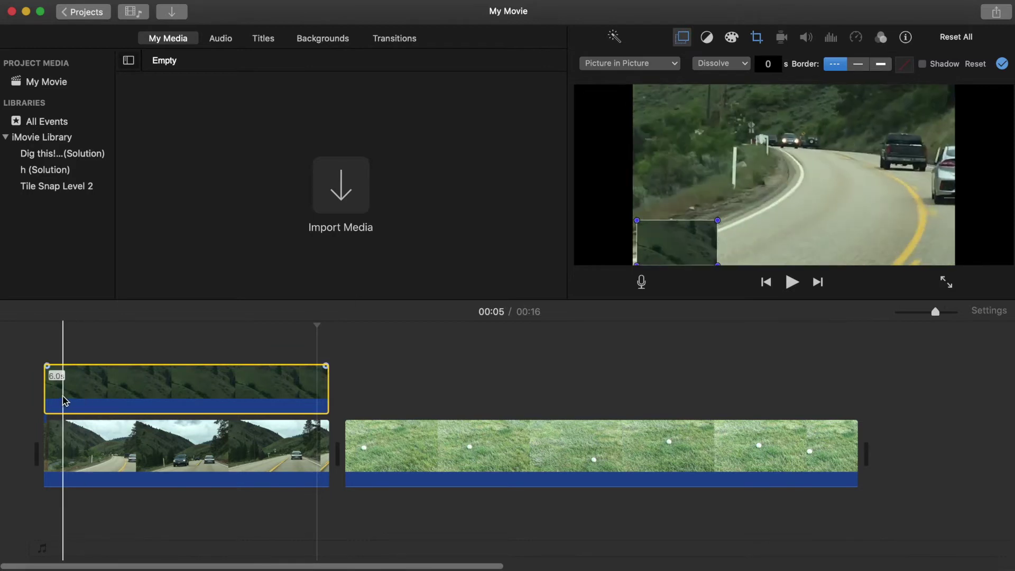
- Move the hillside inset onto the car at the right edge of the frame at 00:00 and enlarge it
{"action": "left_click", "coordinate": [58, 401]}
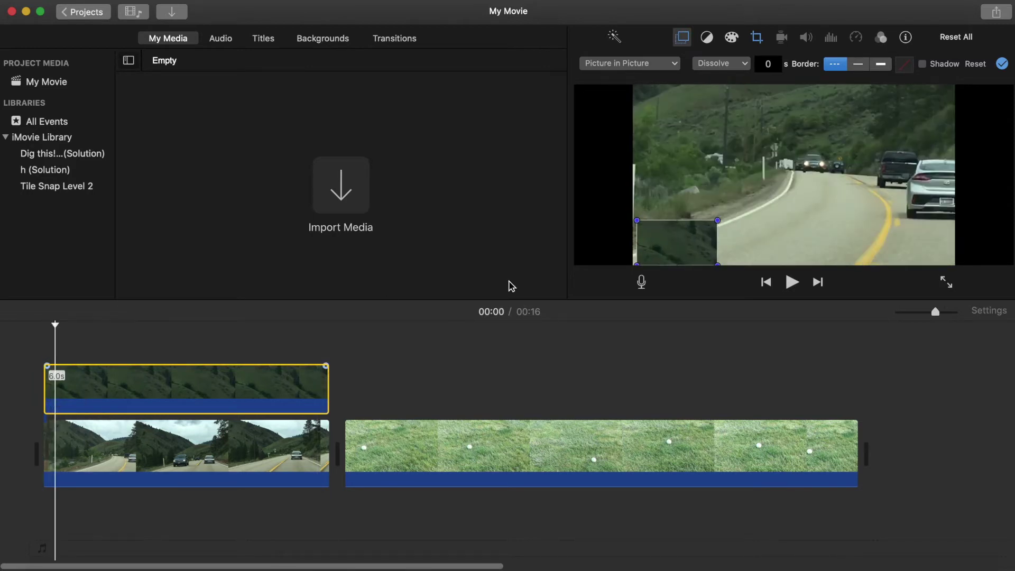
{"action": "left_click_drag", "start_coordinate": [720, 219], "coordinate": [899, 183]}
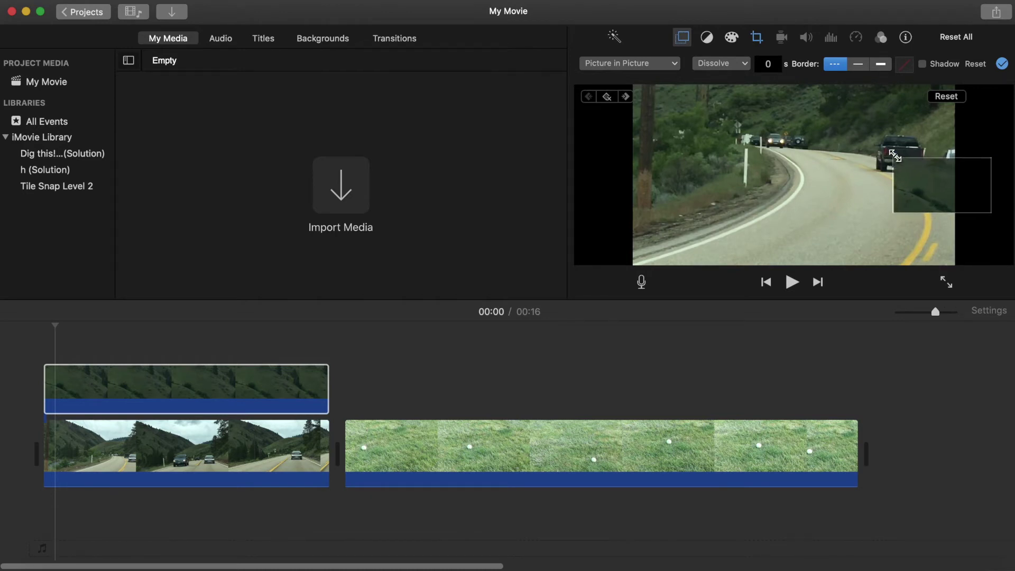
{"action": "left_click_drag", "start_coordinate": [894, 176], "coordinate": [954, 172]}
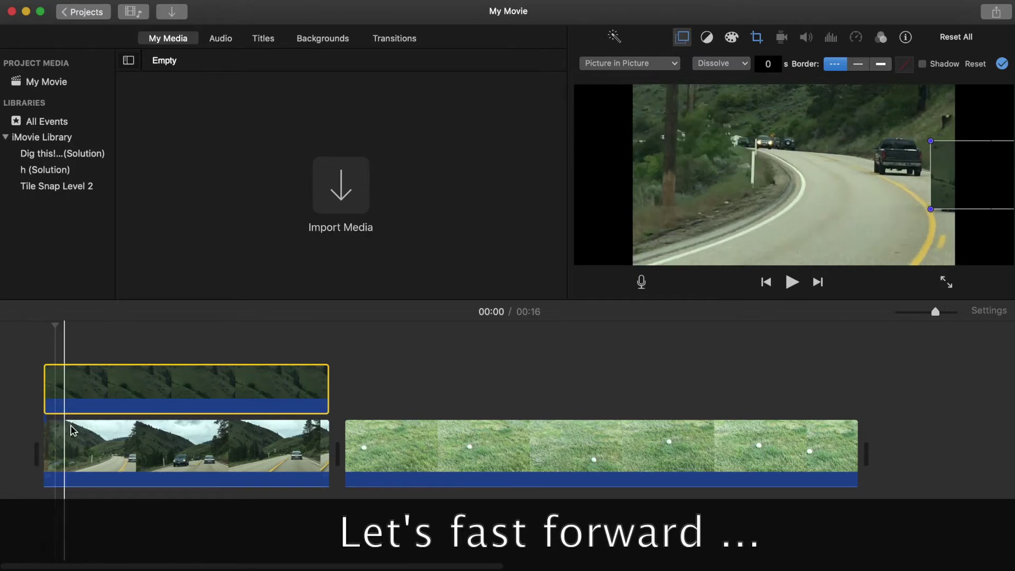
- Reposition the hillside inset over the car at further points of the driving clip up to 00:03
{"action": "left_click", "coordinate": [74, 449]}
{"action": "left_click_drag", "start_coordinate": [900, 191], "coordinate": [817, 168]}
{"action": "left_click", "coordinate": [204, 404]}
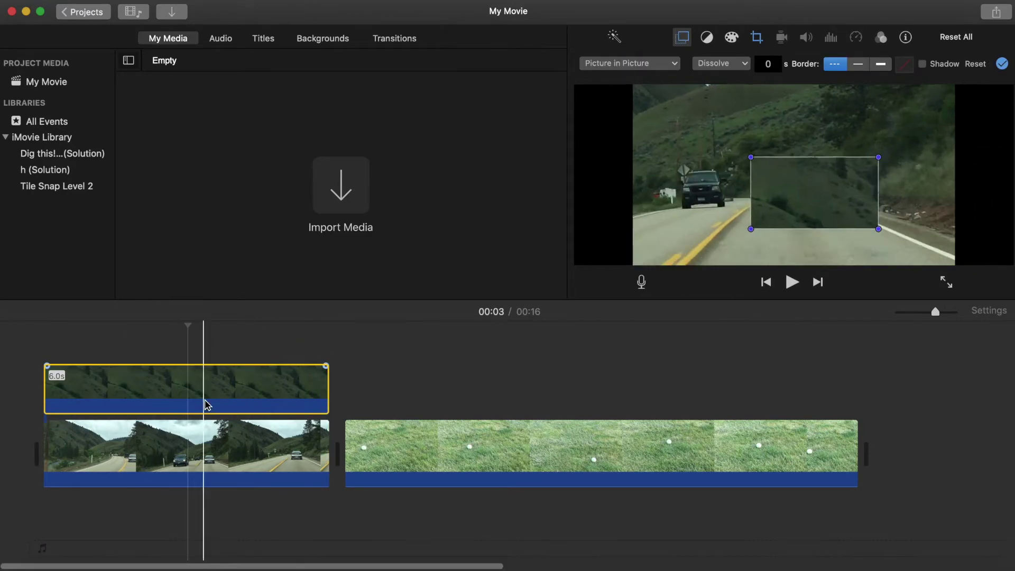
{"action": "left_click_drag", "start_coordinate": [908, 141], "coordinate": [767, 227]}
- Preview the hillside inset's motion across the driving clip from its start
{"action": "left_click", "coordinate": [62, 392]}
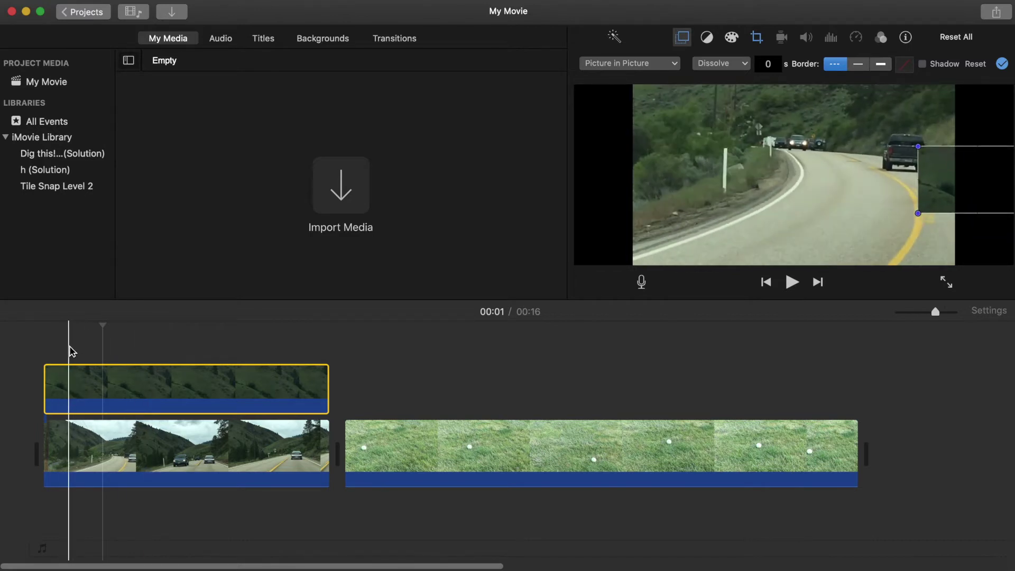
{"action": "left_click", "coordinate": [41, 351]}
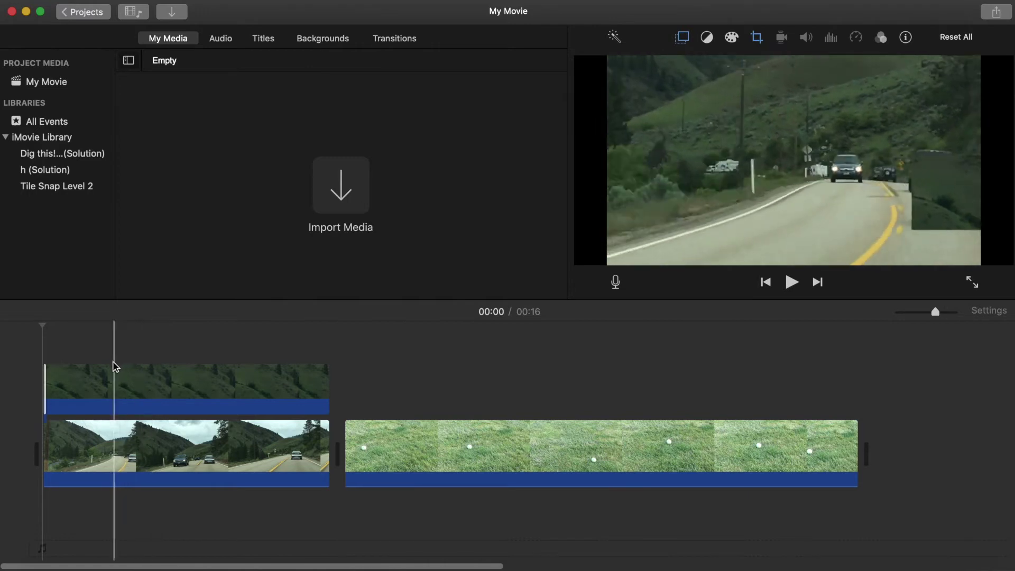
{"action": "mouse_move", "coordinate": [172, 372]}
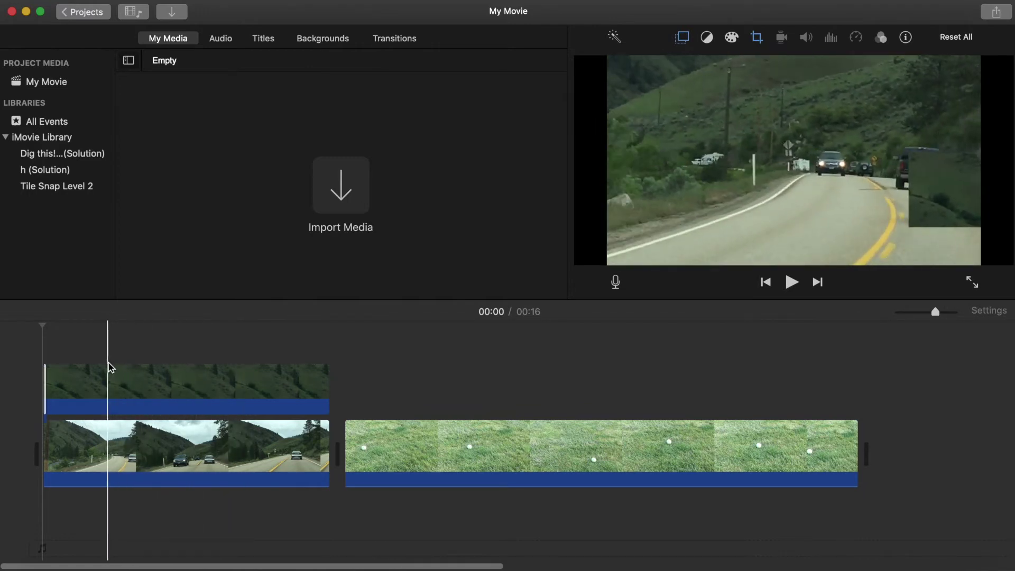
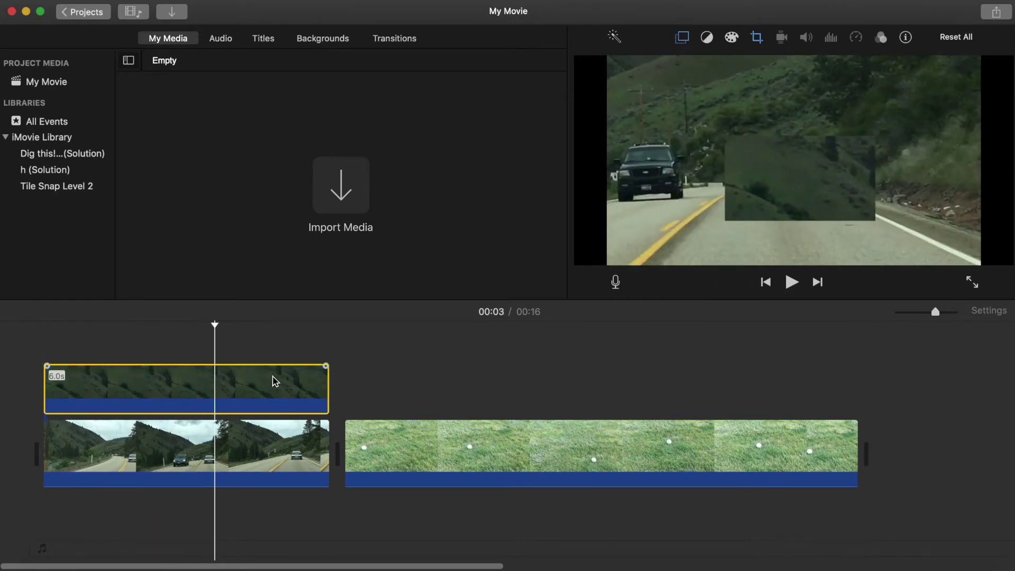
- Capture a screenshot of a ball-free patch of grass from the second clip and bring the desktop into view
{"action": "left_click", "coordinate": [438, 450]}
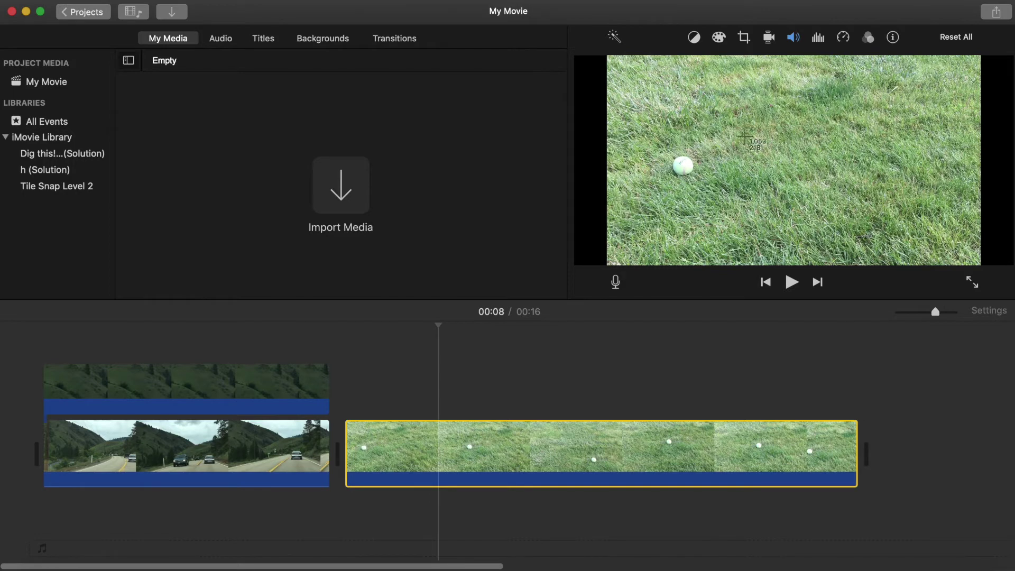
{"action": "left_click_drag", "start_coordinate": [748, 148], "coordinate": [838, 218]}
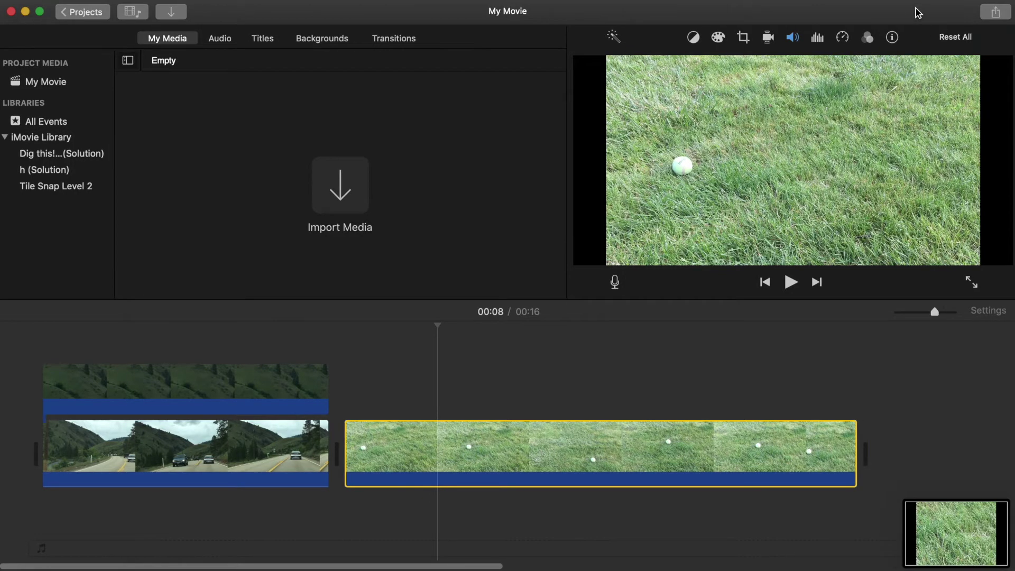
{"action": "key", "text": "ctrl+Right"}
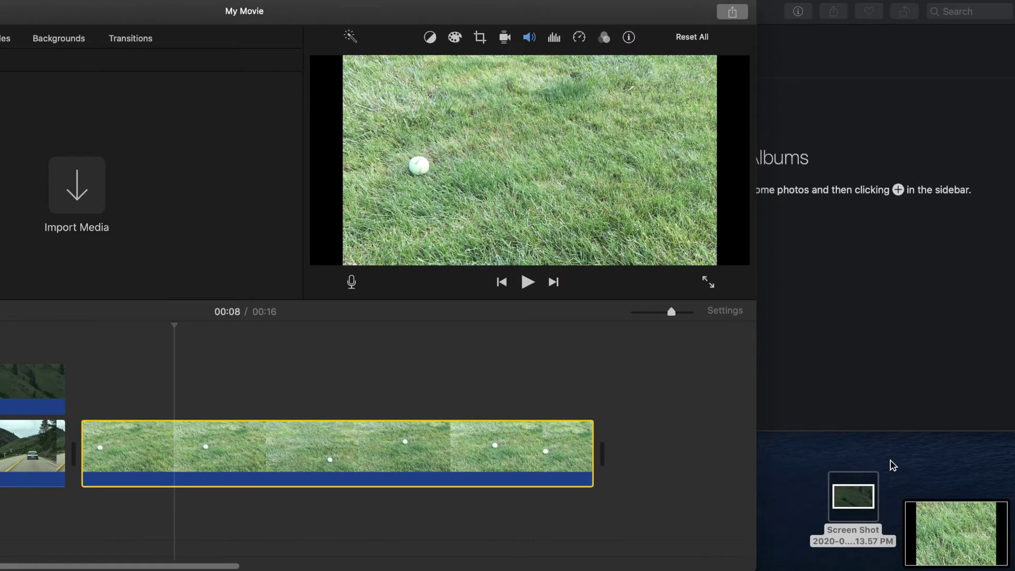
- Add the new grass screenshot from the desktop to the timeline as an overlay above the ball clip
{"action": "left_click_drag", "start_coordinate": [959, 464], "coordinate": [511, 449]}
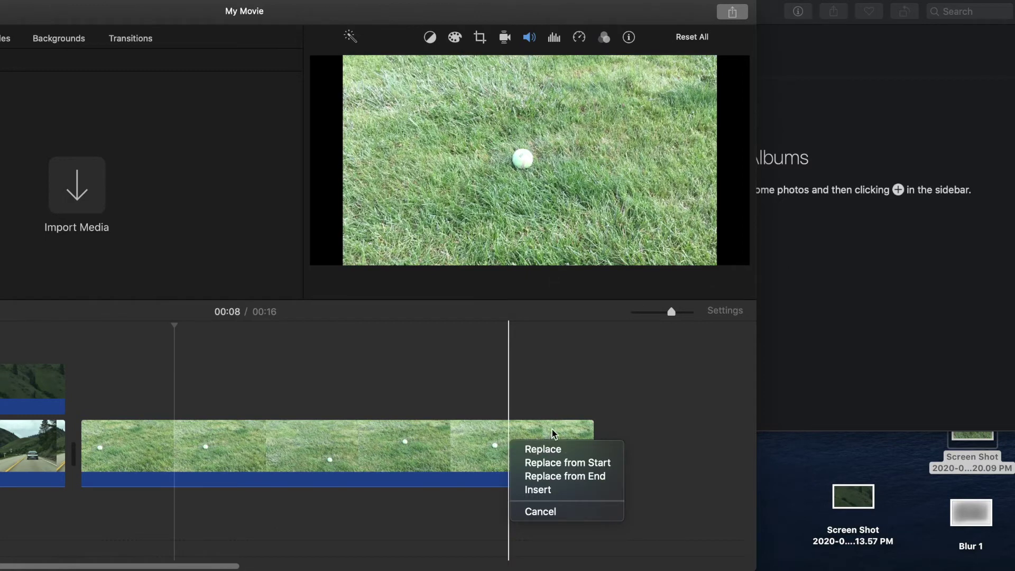
{"action": "left_click_drag", "start_coordinate": [959, 464], "coordinate": [433, 381]}
{"action": "left_click_drag", "start_coordinate": [540, 24], "coordinate": [804, 11]}
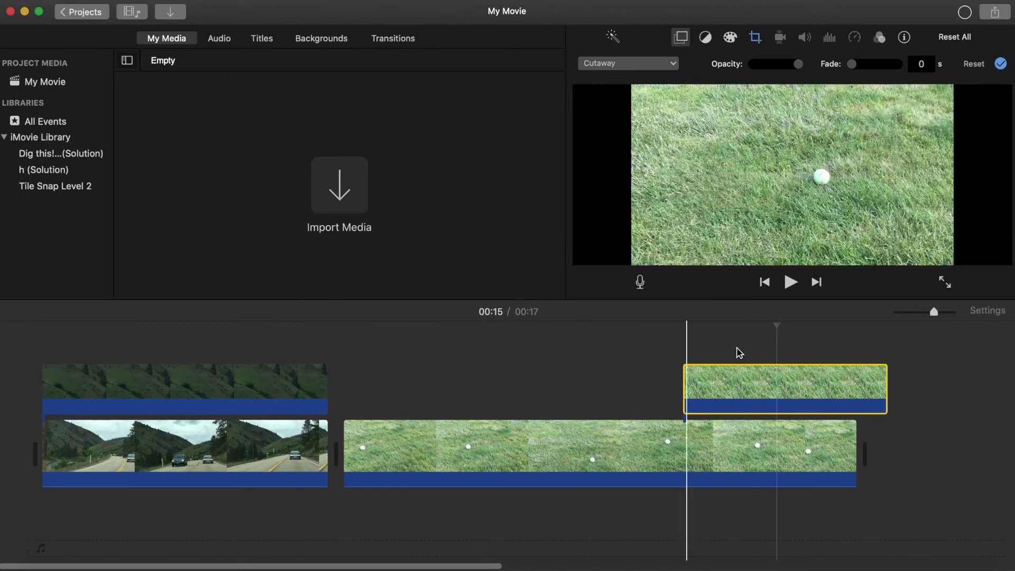
- Align the grass overlay with the start of the ball clip and extend it to the clip's full length
{"action": "left_click_drag", "start_coordinate": [732, 390], "coordinate": [913, 450]}
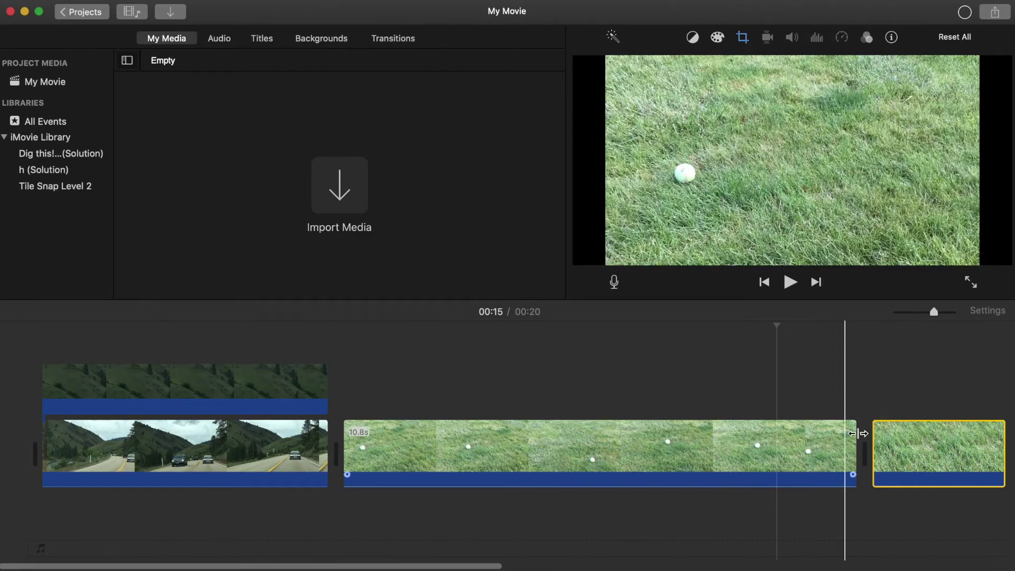
{"action": "left_click_drag", "start_coordinate": [888, 451], "coordinate": [464, 377]}
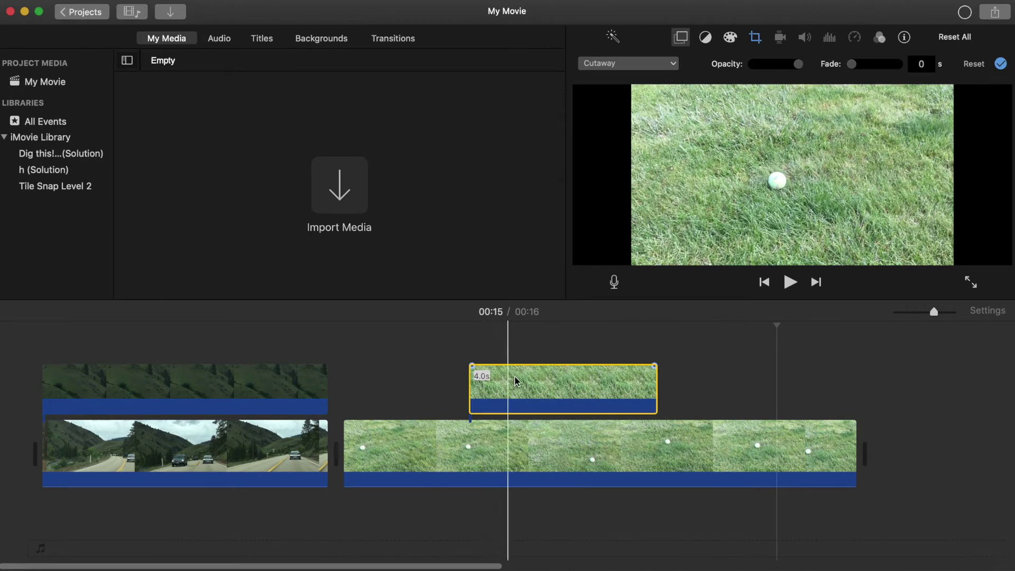
{"action": "left_click_drag", "start_coordinate": [564, 392], "coordinate": [441, 372]}
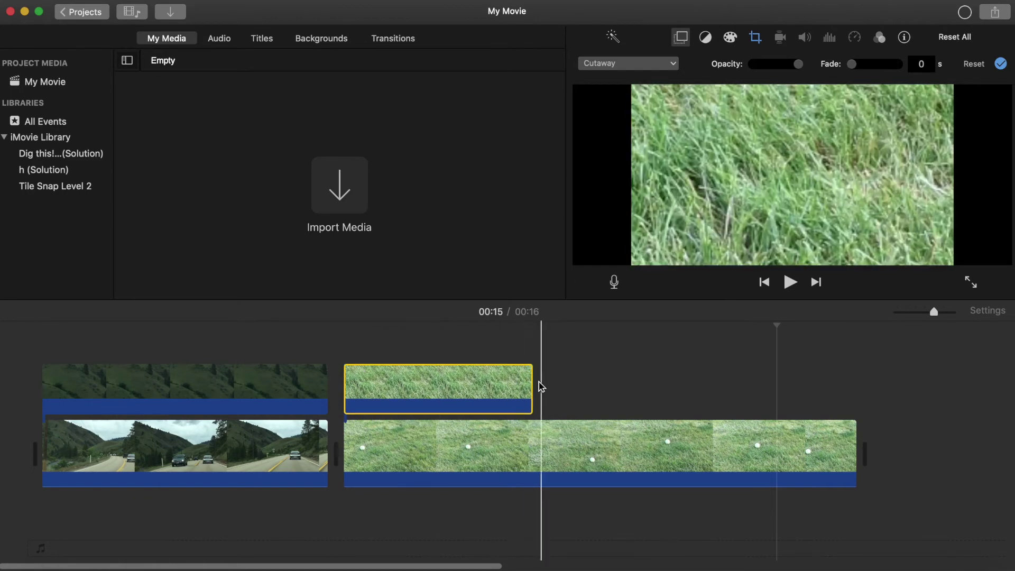
{"action": "left_click_drag", "start_coordinate": [531, 373], "coordinate": [859, 392]}
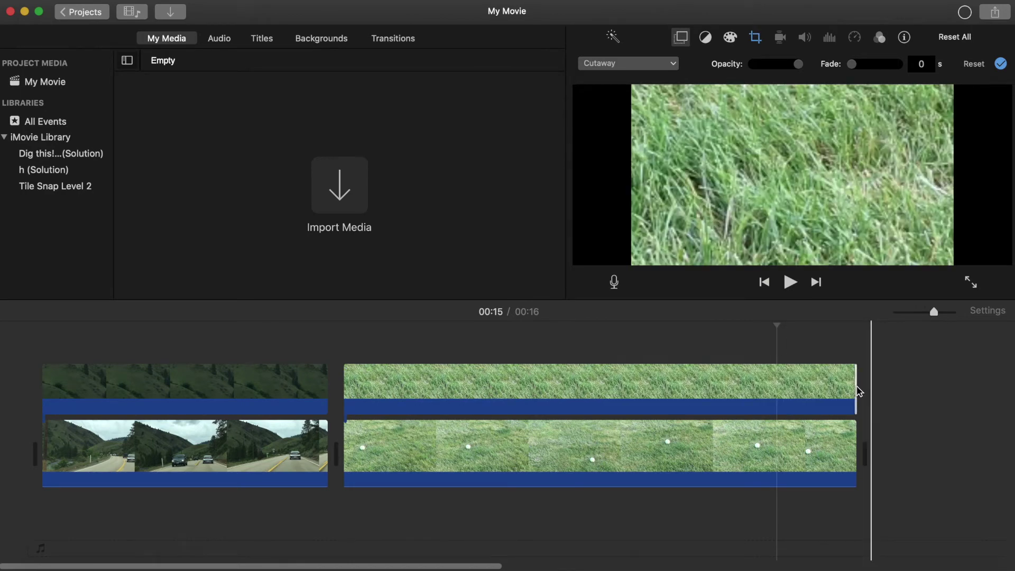
- Set the grass overlay to Picture in Picture at 00:06
{"action": "left_click", "coordinate": [369, 379]}
{"action": "left_click", "coordinate": [667, 65]}
{"action": "left_click", "coordinate": [616, 116]}
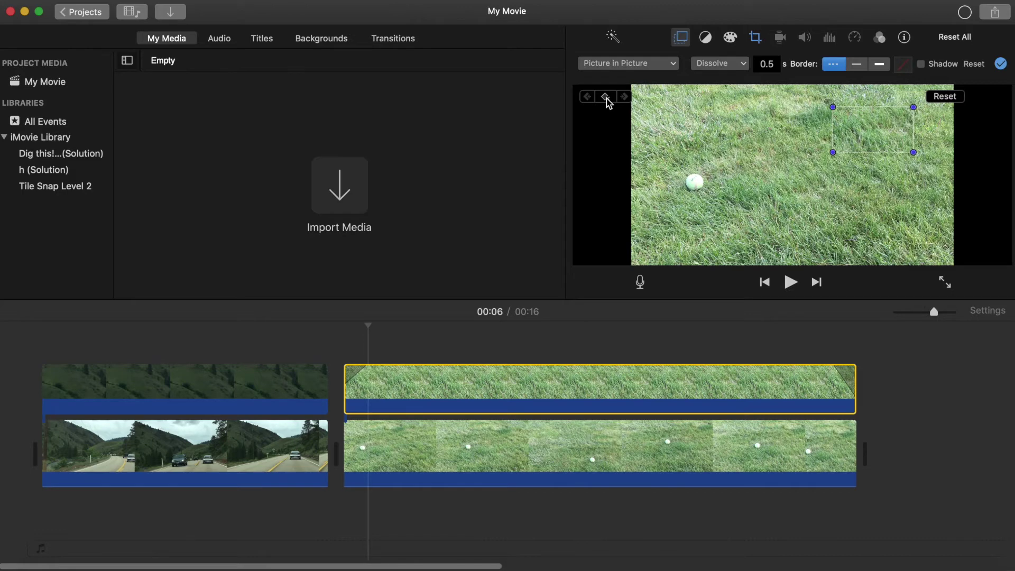
- Add a position keyframe to the grass inset at 00:06, move it onto the ball and lengthen its Dissolve to 5.34 s
{"action": "left_click", "coordinate": [606, 97]}
{"action": "left_click_drag", "start_coordinate": [870, 136], "coordinate": [699, 185]}
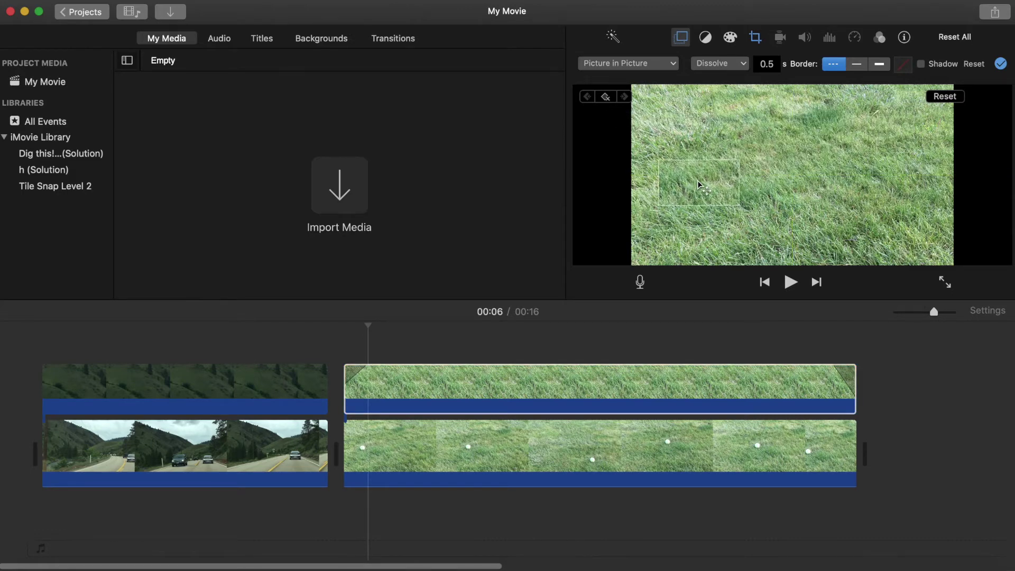
{"action": "left_click", "coordinate": [358, 382]}
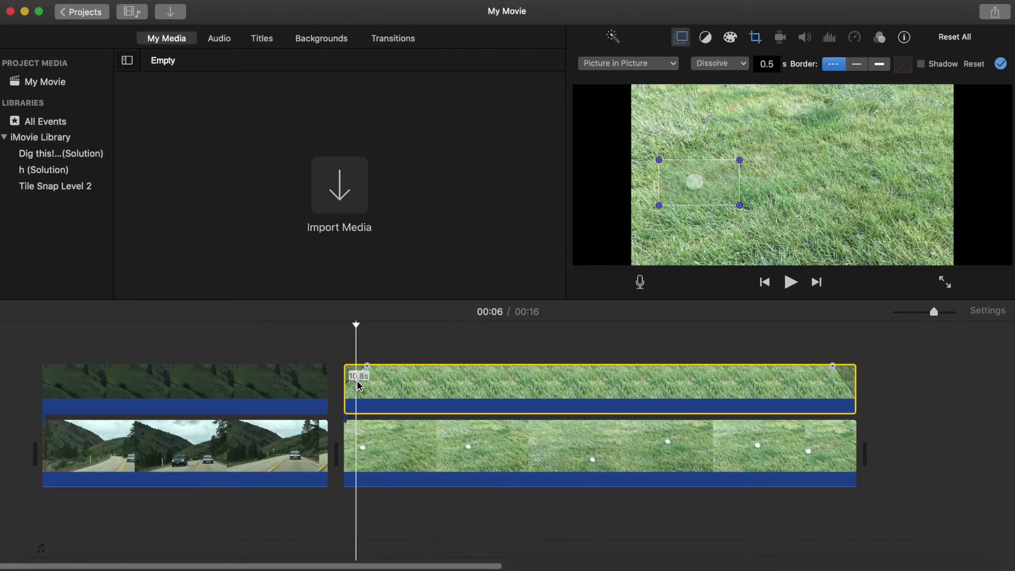
{"action": "left_click_drag", "start_coordinate": [367, 365], "coordinate": [658, 354]}
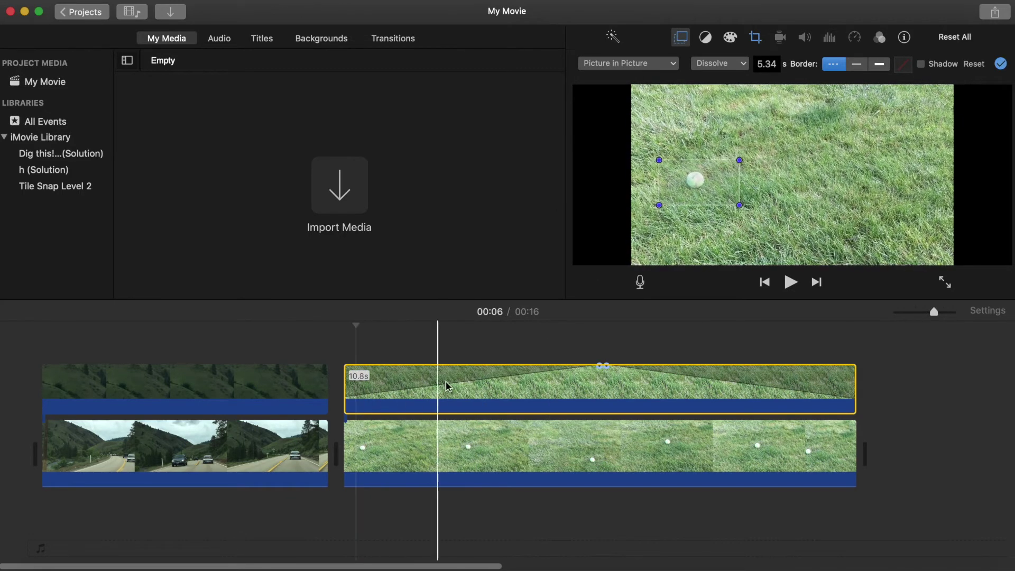
- Move the grass inset to follow the ball at 00:09, 00:10 and 00:11
{"action": "left_click", "coordinate": [484, 393]}
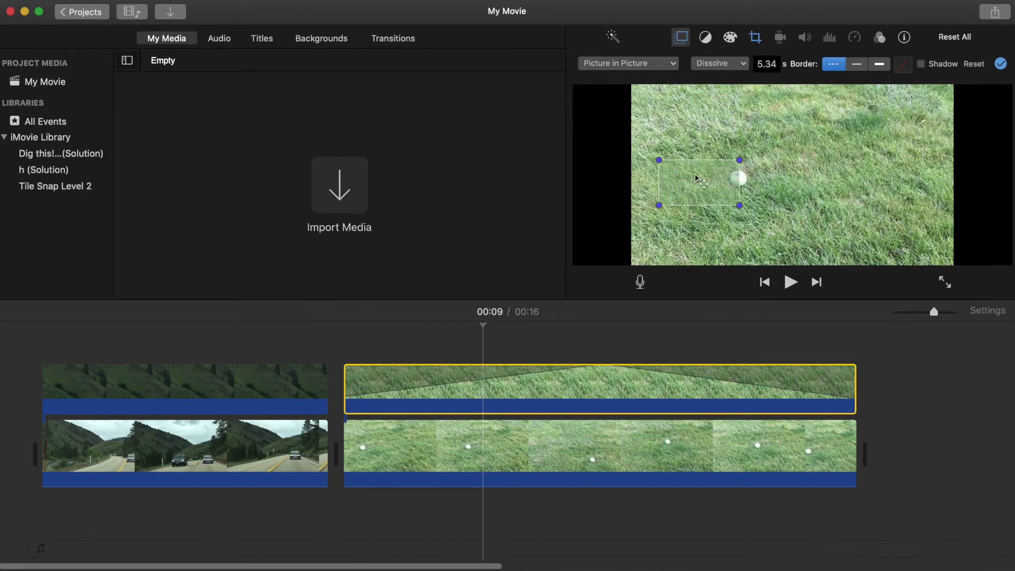
{"action": "left_click_drag", "start_coordinate": [712, 181], "coordinate": [746, 179]}
{"action": "left_click", "coordinate": [499, 370]}
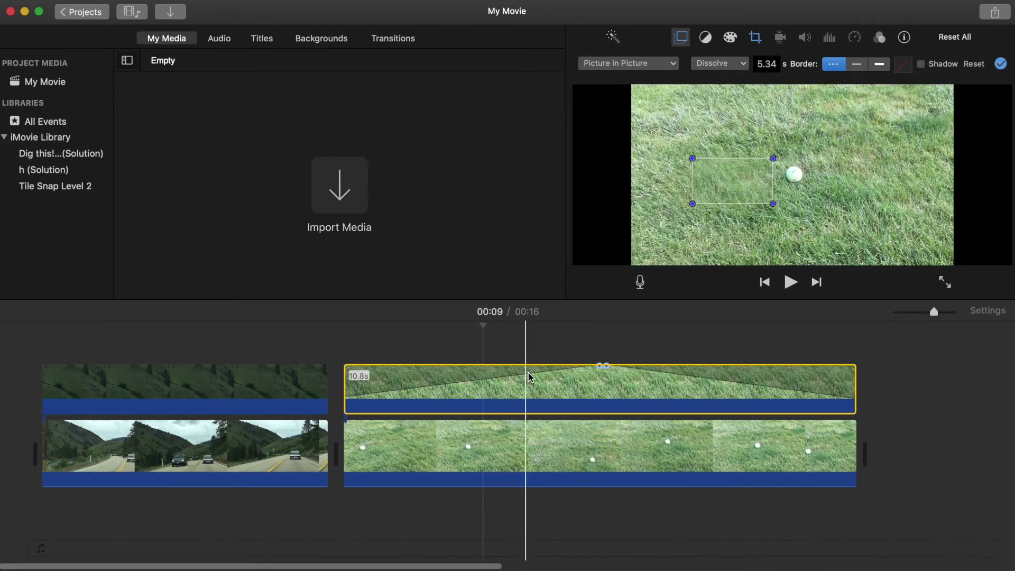
{"action": "left_click_drag", "start_coordinate": [730, 189], "coordinate": [819, 179]}
{"action": "left_click", "coordinate": [566, 386]}
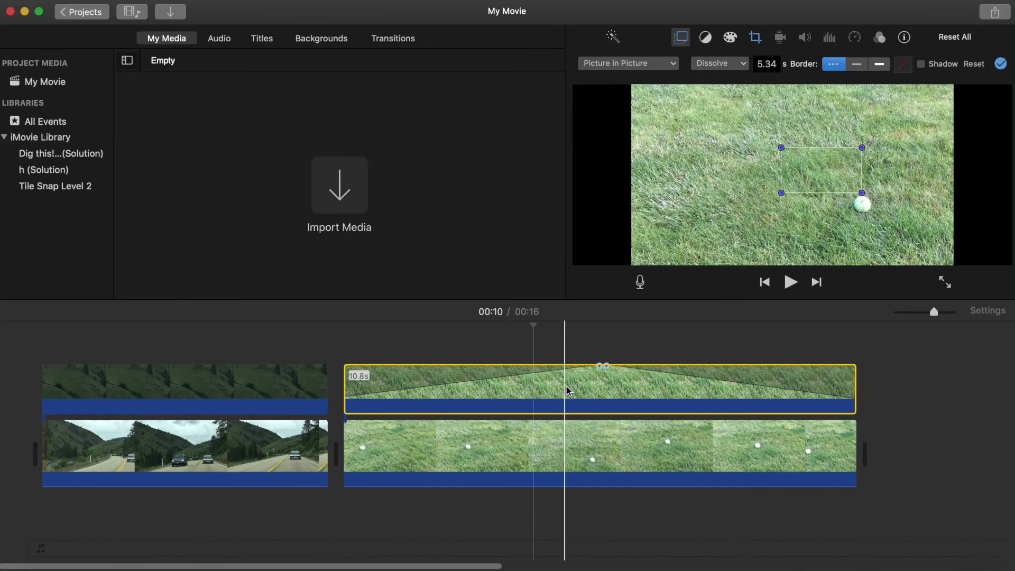
{"action": "left_click_drag", "start_coordinate": [836, 171], "coordinate": [869, 208]}
{"action": "left_click", "coordinate": [613, 385]}
{"action": "left_click_drag", "start_coordinate": [852, 219], "coordinate": [811, 239]}
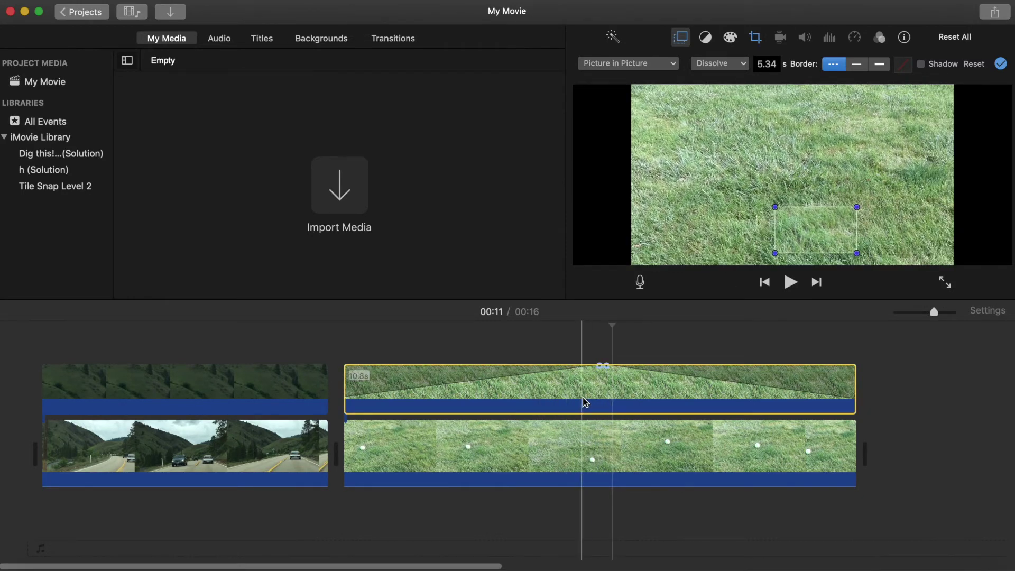
- Move the grass inset up the frame to follow the ball at successive points between 00:11 and 00:13
{"action": "left_click", "coordinate": [654, 386]}
{"action": "left_click_drag", "start_coordinate": [805, 225], "coordinate": [784, 198]}
{"action": "left_click", "coordinate": [659, 383]}
{"action": "left_click", "coordinate": [682, 382]}
{"action": "left_click_drag", "start_coordinate": [790, 206], "coordinate": [798, 159]}
{"action": "left_click", "coordinate": [703, 386]}
{"action": "left_click_drag", "start_coordinate": [804, 164], "coordinate": [804, 128]}
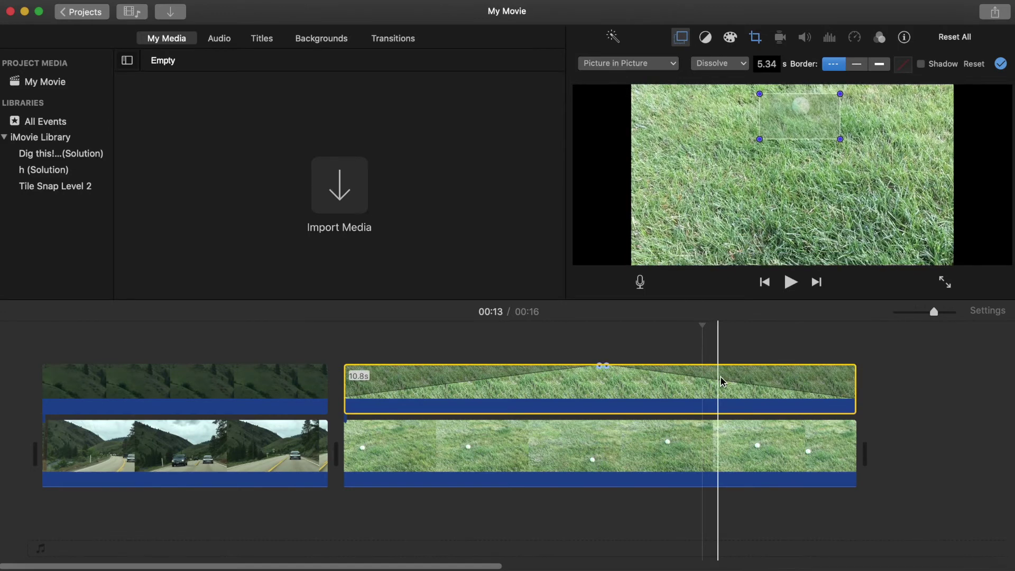
- Move the grass inset down and left to follow the ball at 00:14, 00:15 and 00:16
{"action": "left_click", "coordinate": [760, 328]}
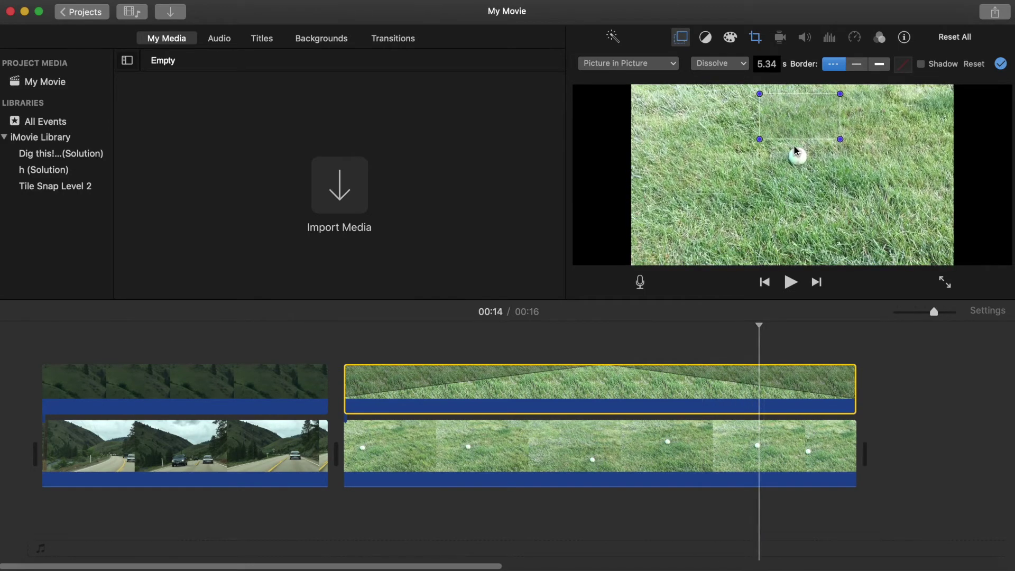
{"action": "left_click_drag", "start_coordinate": [807, 123], "coordinate": [805, 163]}
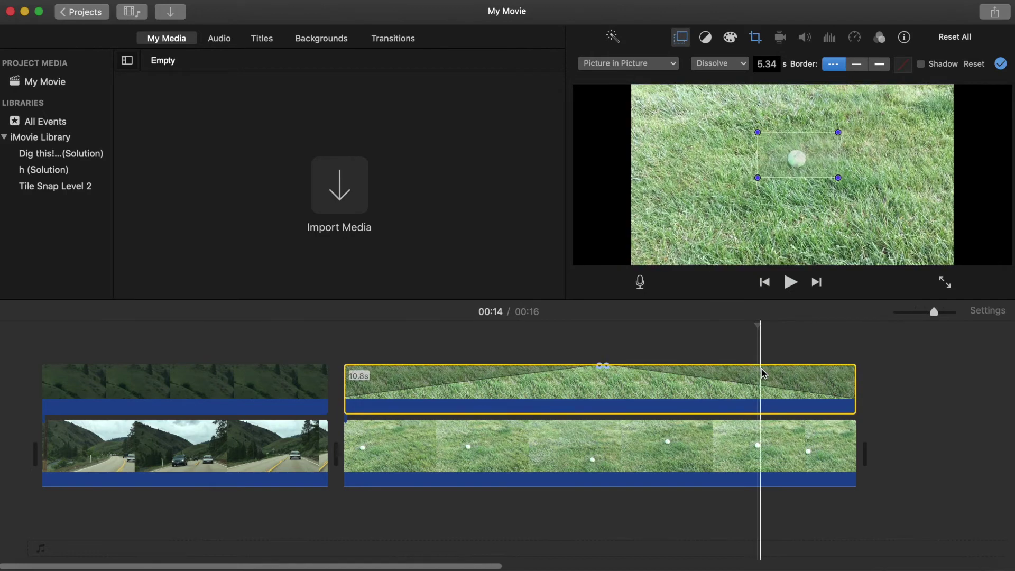
{"action": "left_click", "coordinate": [789, 391]}
{"action": "left_click_drag", "start_coordinate": [804, 163], "coordinate": [772, 192]}
{"action": "left_click", "coordinate": [788, 388]}
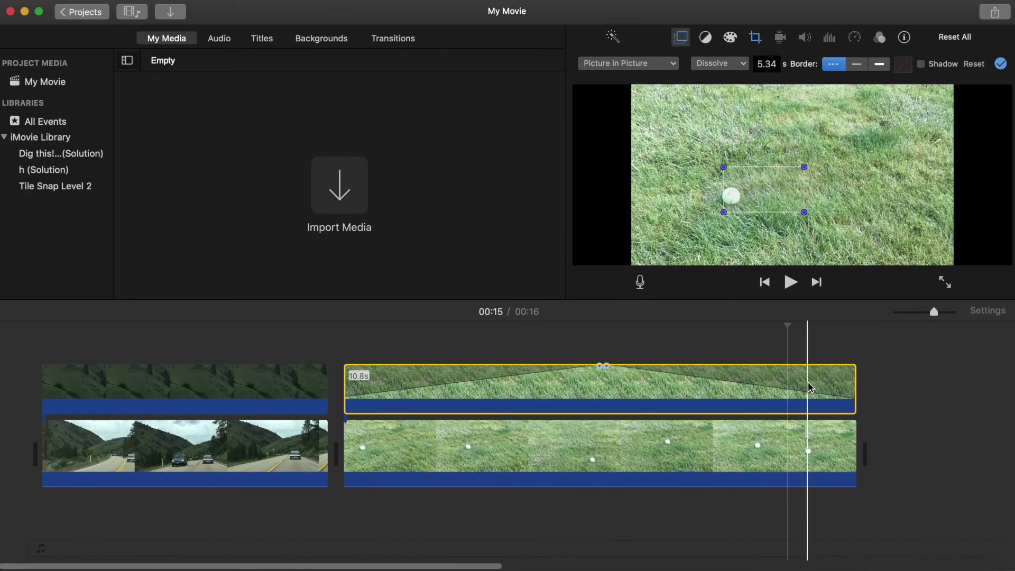
{"action": "mouse_move", "coordinate": [768, 192]}
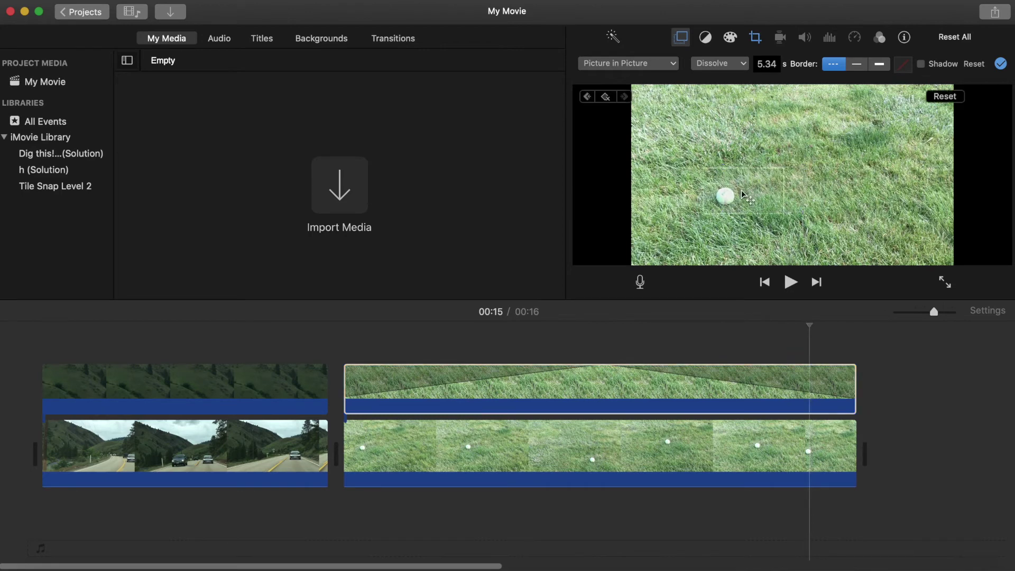
{"action": "left_click", "coordinate": [833, 386]}
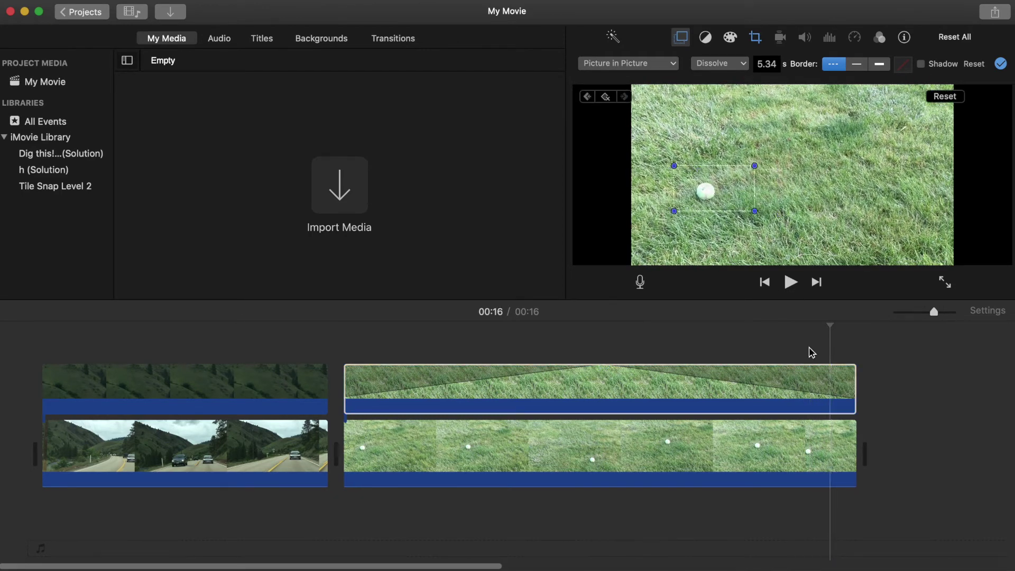
{"action": "left_click", "coordinate": [831, 386]}
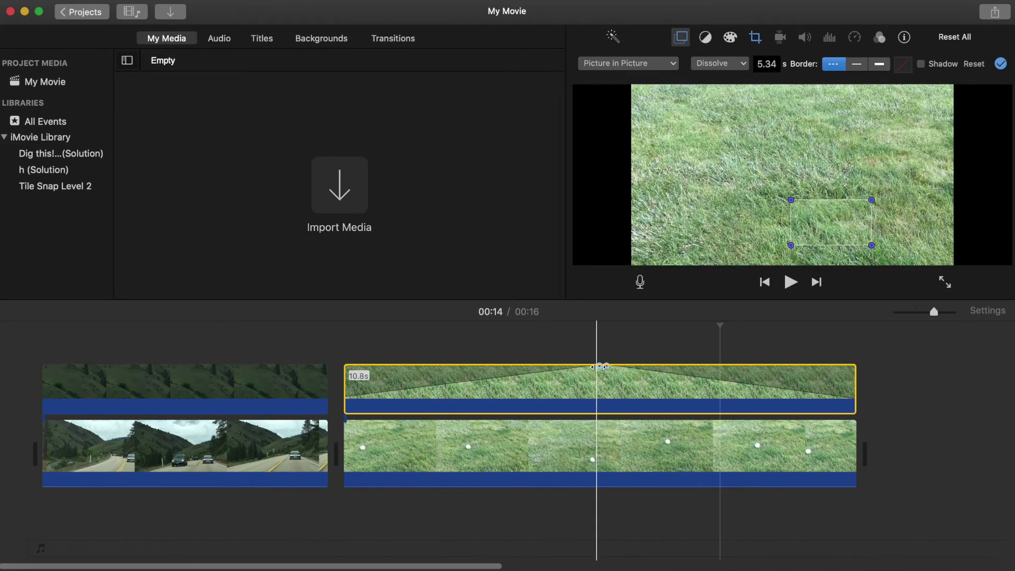
- Shorten the grass inset's Dissolve to 0 s and play the ball clip from its start
{"action": "left_click_drag", "start_coordinate": [599, 366], "coordinate": [315, 421]}
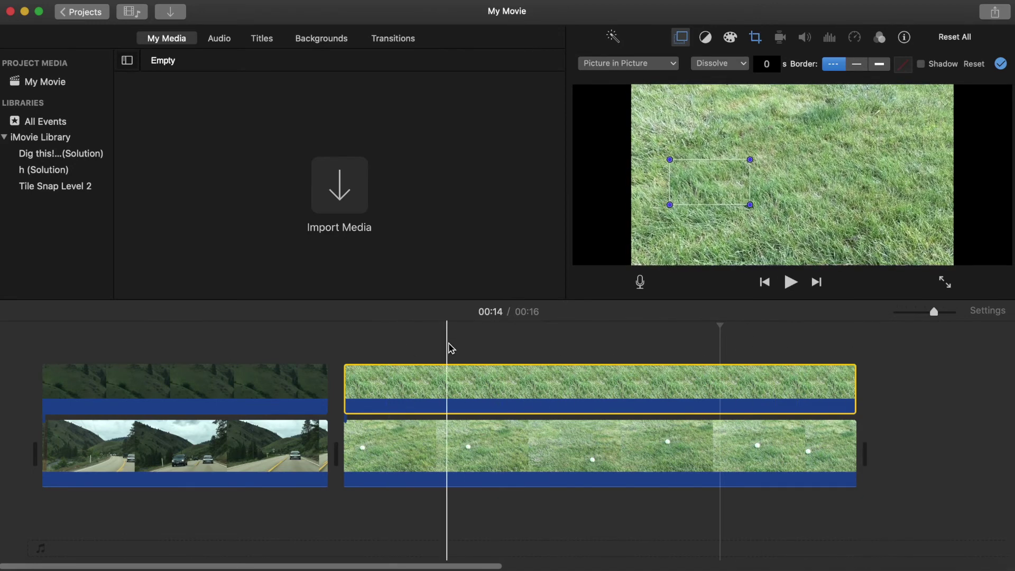
{"action": "left_click", "coordinate": [411, 348]}
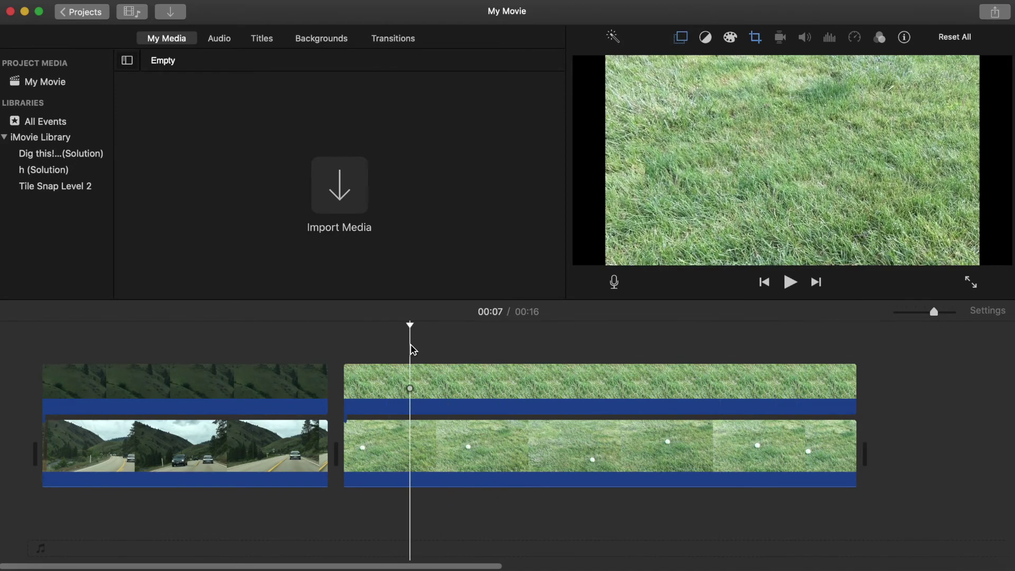
{"action": "left_click", "coordinate": [345, 350]}
{"action": "left_click", "coordinate": [791, 285]}
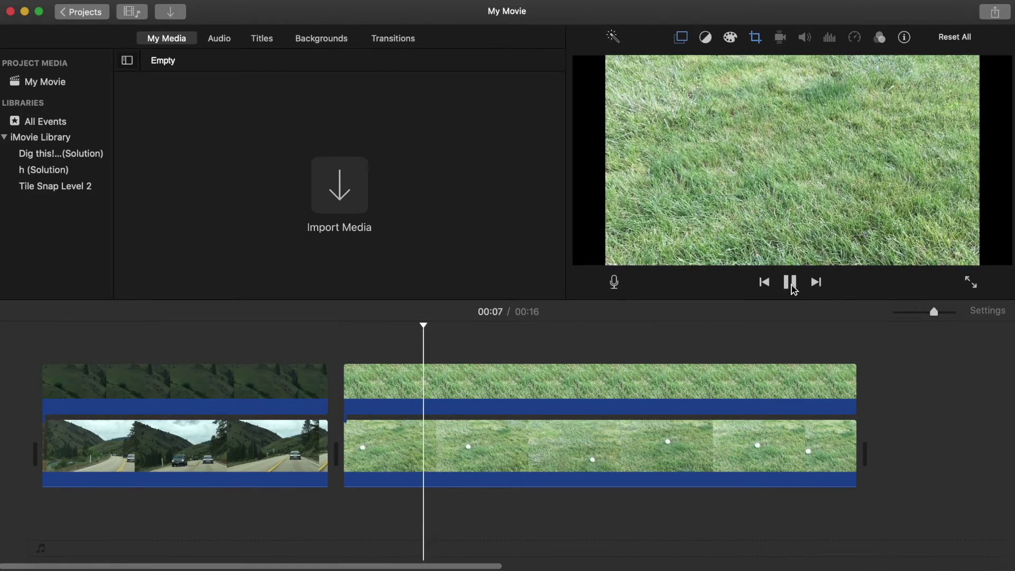